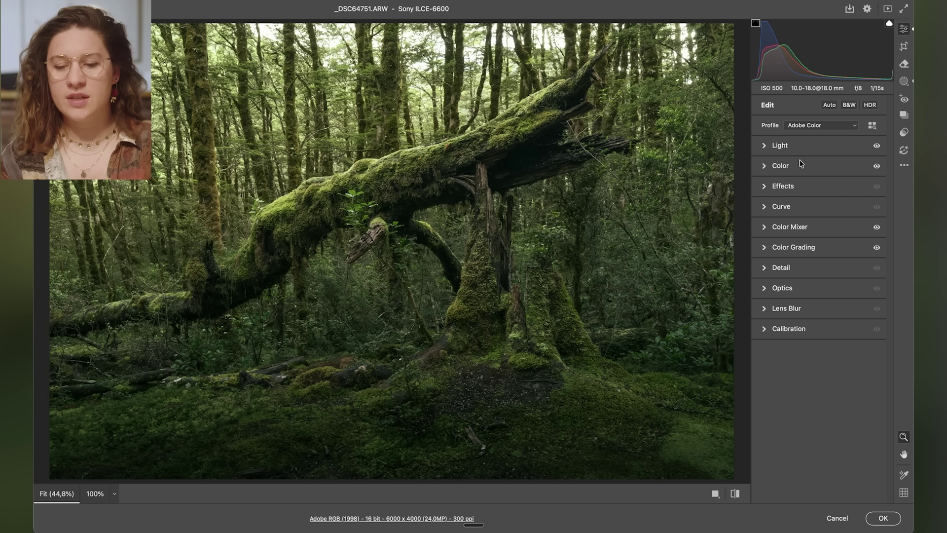
# Step: Compare the photo with its unedited version and review its Light and Color adjustments
pyautogui.click(734, 494)
pyautogui.click(735, 493)
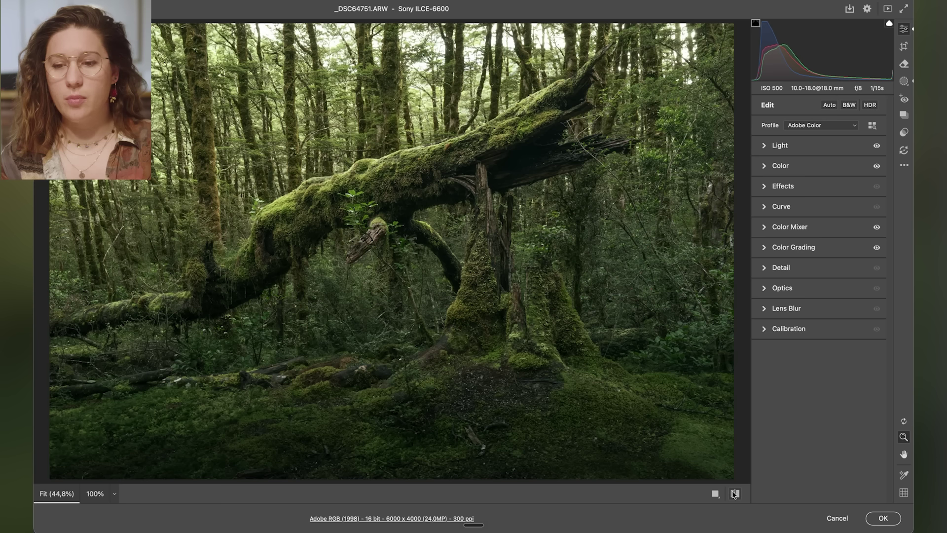
pyautogui.click(832, 145)
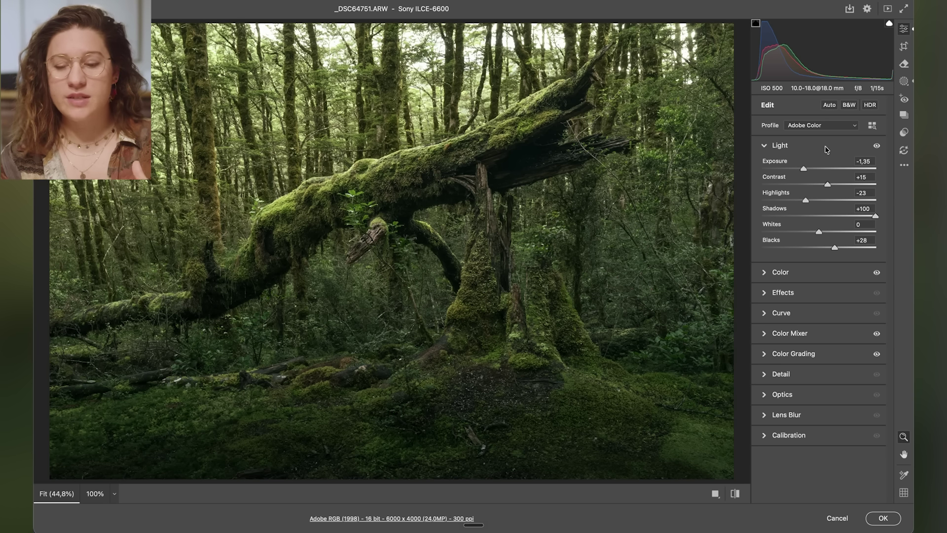
pyautogui.click(828, 148)
pyautogui.click(823, 172)
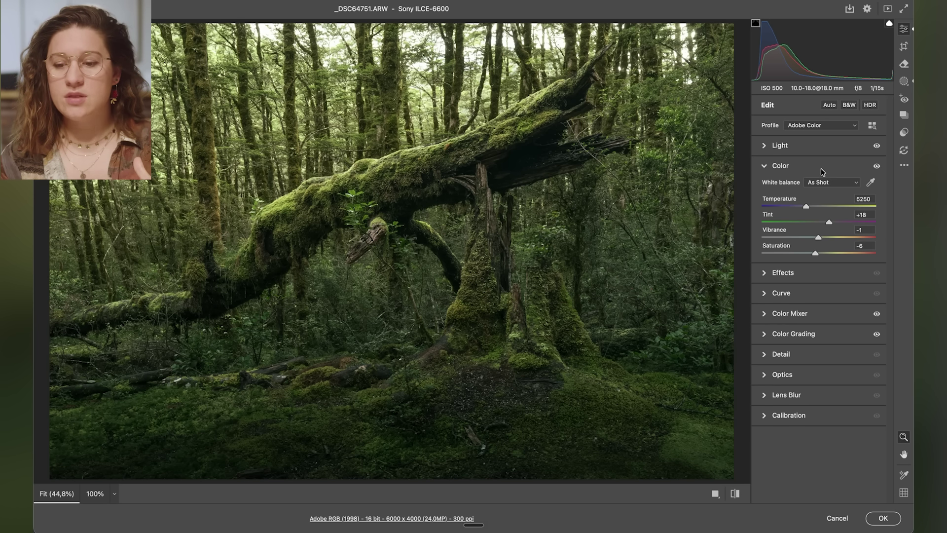
pyautogui.click(823, 171)
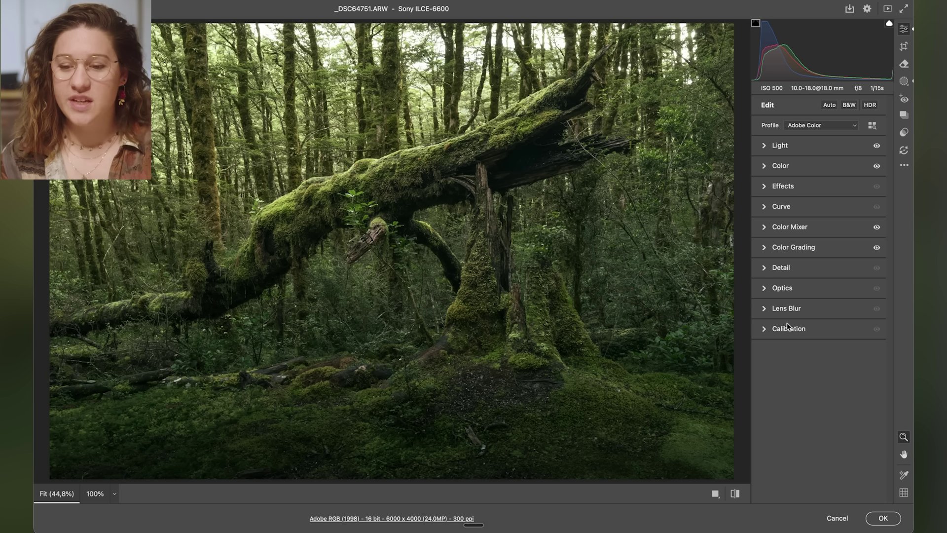
# Step: Try lowering the whole photo's Clarity to -100 and reset it to its default
pyautogui.click(795, 192)
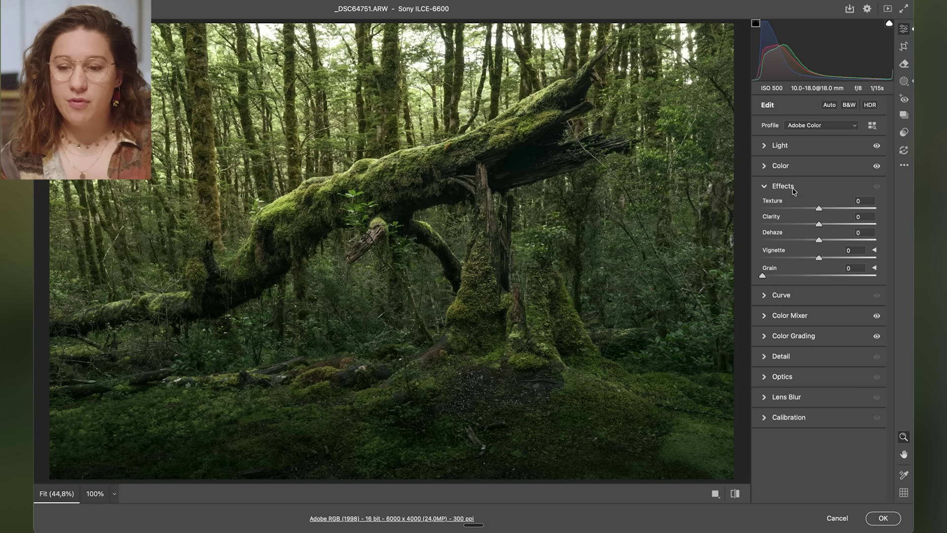
pyautogui.click(820, 227)
pyautogui.moveTo(819, 228); pyautogui.dragTo(798, 226)
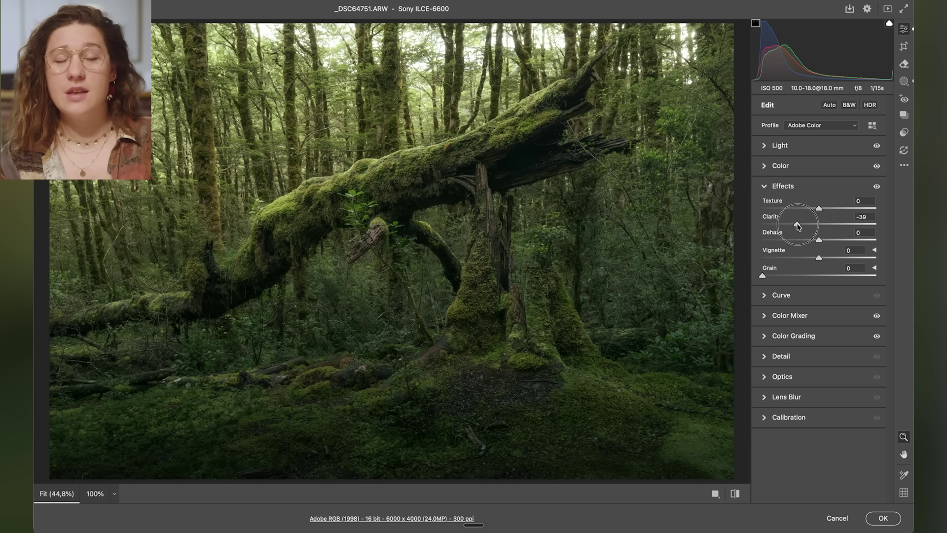
pyautogui.moveTo(798, 226); pyautogui.dragTo(735, 236)
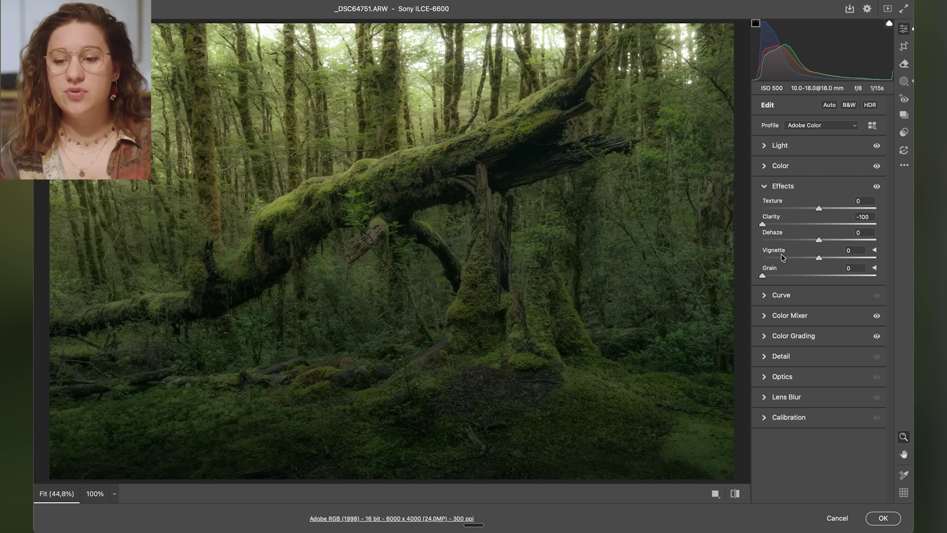
pyautogui.doubleClick(762, 223)
# Step: Examine the components of Mask 2 and its coverage of the forest background with the mask overlay
pyautogui.click(903, 80)
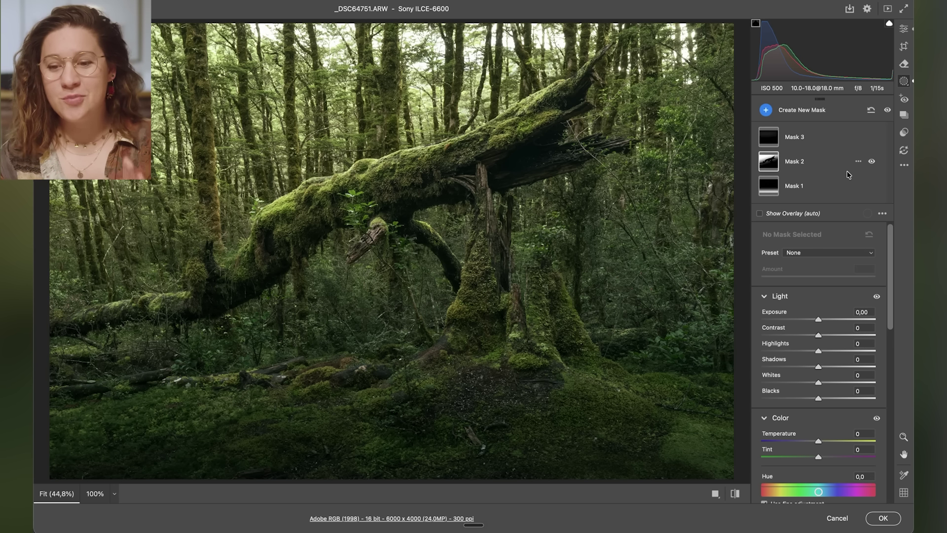
pyautogui.moveTo(766, 164)
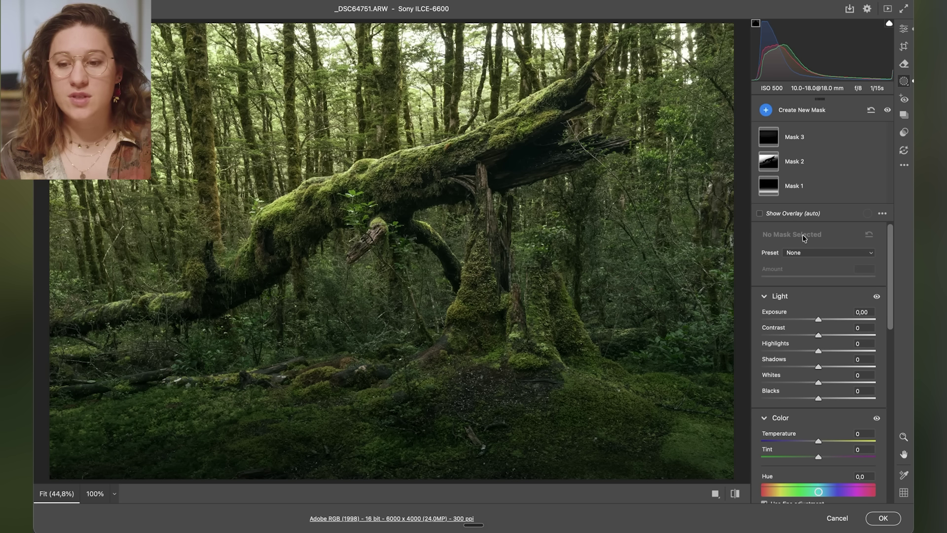
pyautogui.click(790, 166)
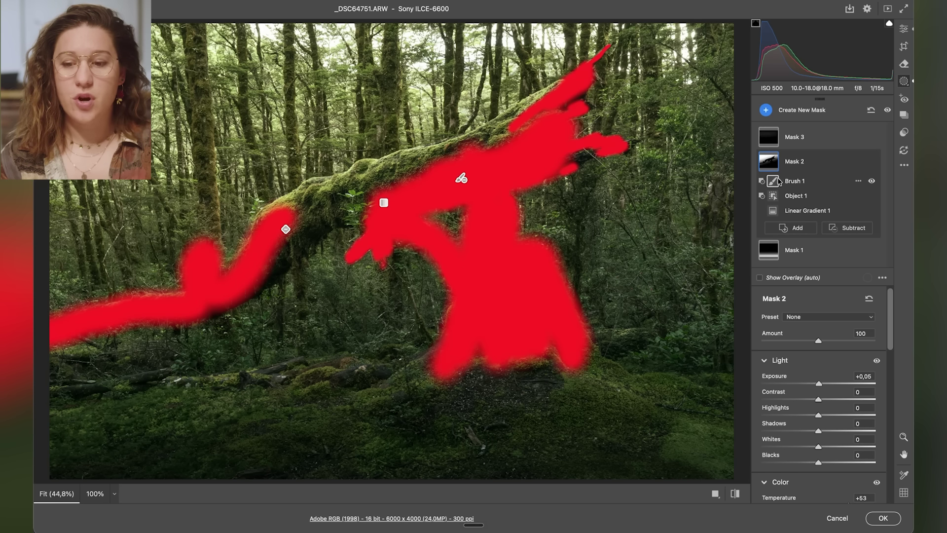
pyautogui.moveTo(775, 203)
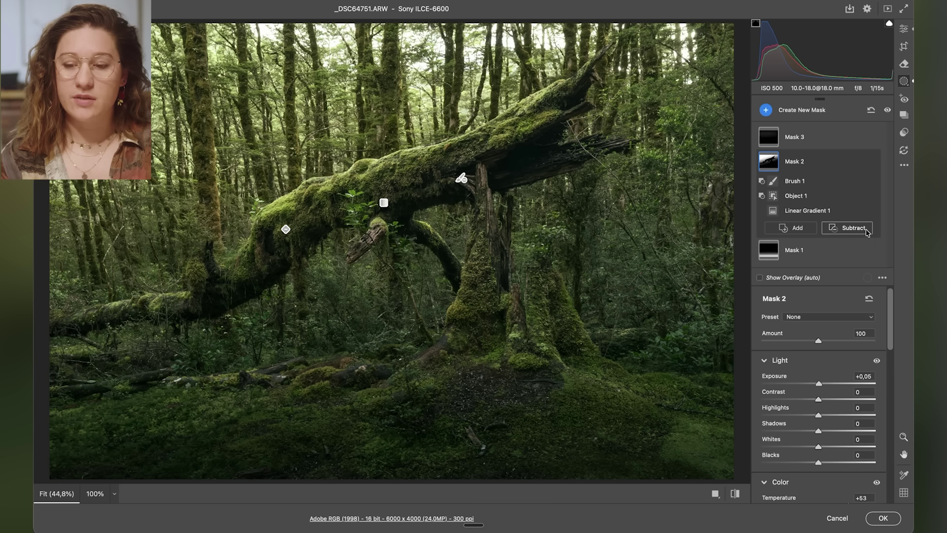
pyautogui.click(866, 231)
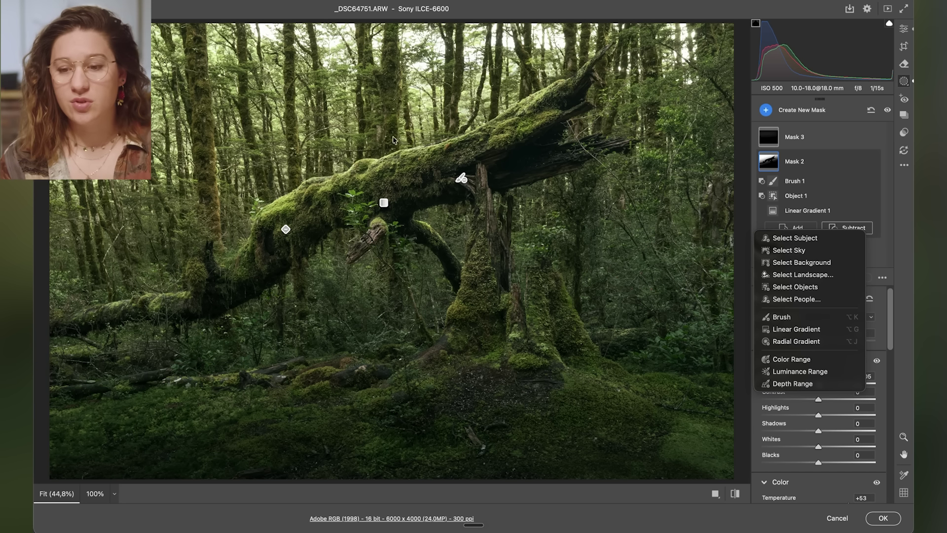
pyautogui.click(768, 165)
pyautogui.click(759, 278)
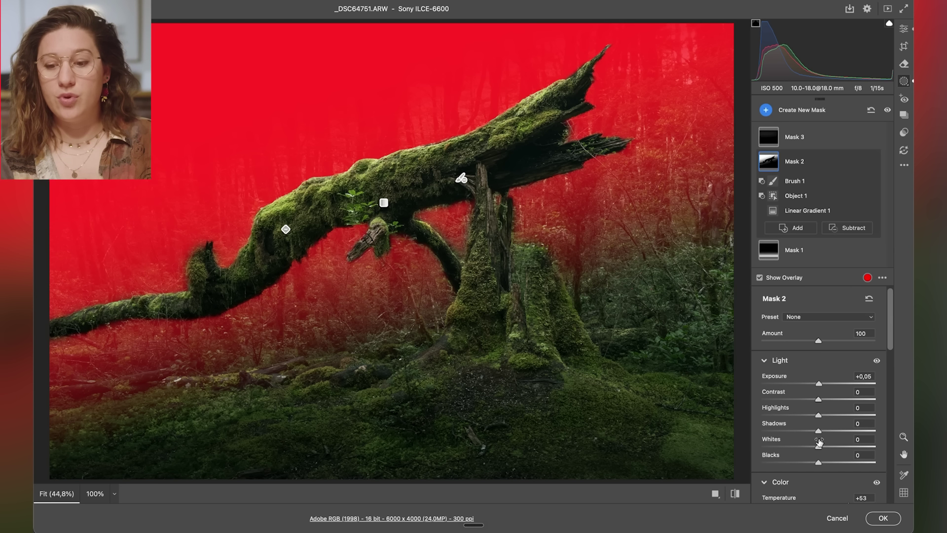
pyautogui.scroll(-3, 802, 420)
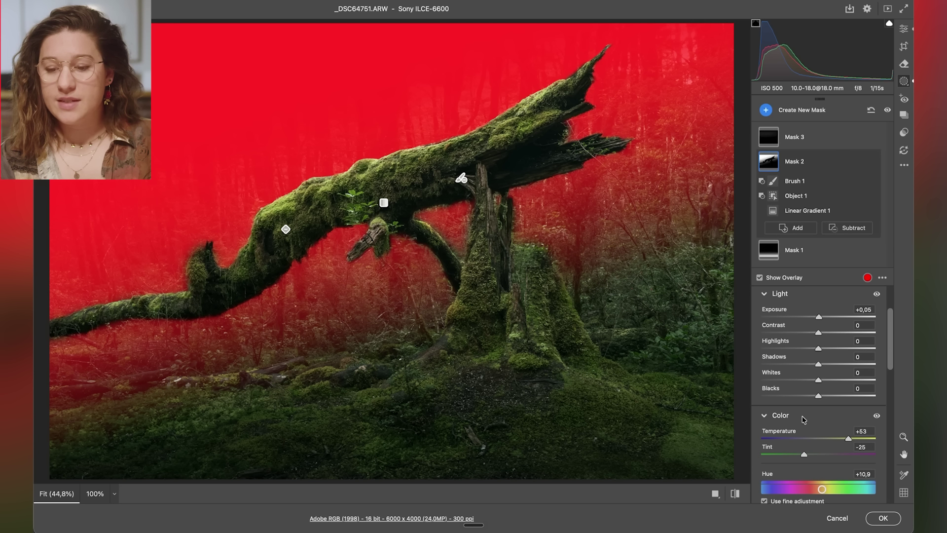
pyautogui.scroll(3, 802, 419)
pyautogui.click(762, 279)
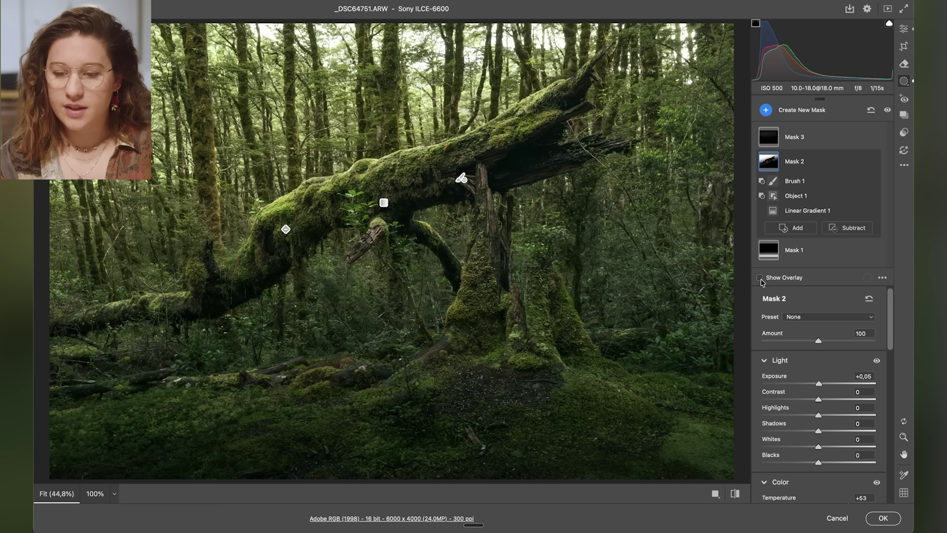
# Step: Set Mask 2's Texture to -10, Clarity to -29 and Dehaze to -62, and compare the photo with and without the mask
pyautogui.scroll(-5, 819, 376)
pyautogui.scroll(-3, 818, 376)
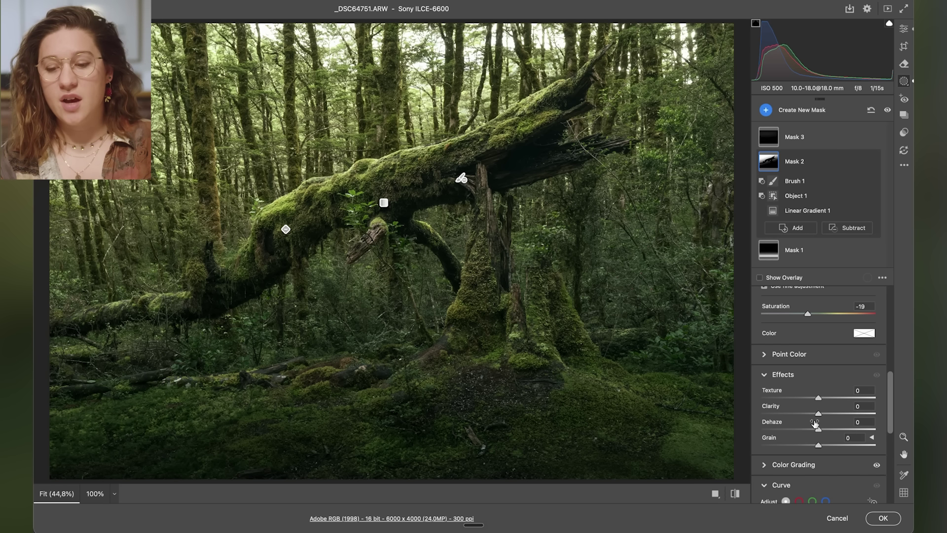
pyautogui.click(819, 415)
pyautogui.moveTo(818, 416)
pyautogui.mouseDown()
pyautogui.moveTo(788, 416)
pyautogui.moveTo(800, 415)
pyautogui.mouseUp()
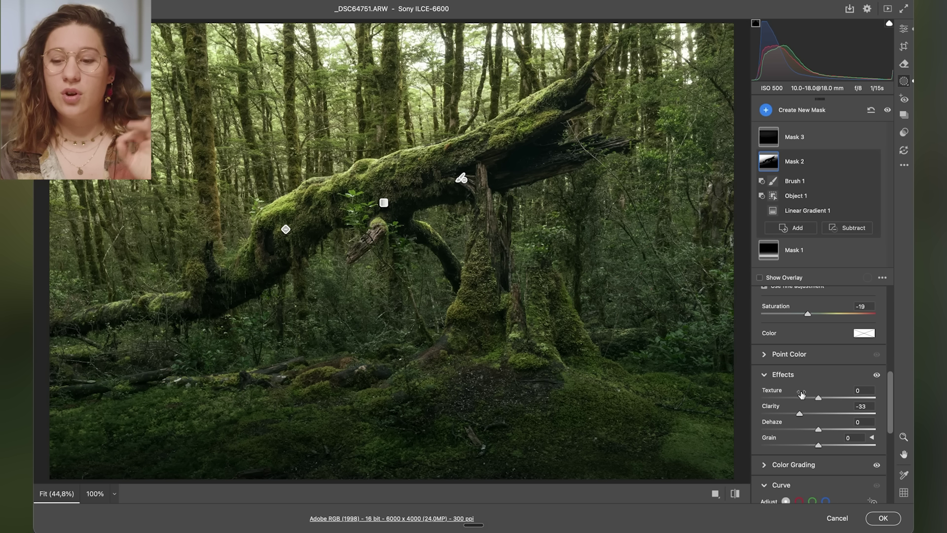
pyautogui.click(819, 429)
pyautogui.moveTo(818, 429); pyautogui.dragTo(783, 430)
pyautogui.moveTo(799, 413); pyautogui.dragTo(802, 413)
pyautogui.moveTo(818, 398); pyautogui.dragTo(813, 398)
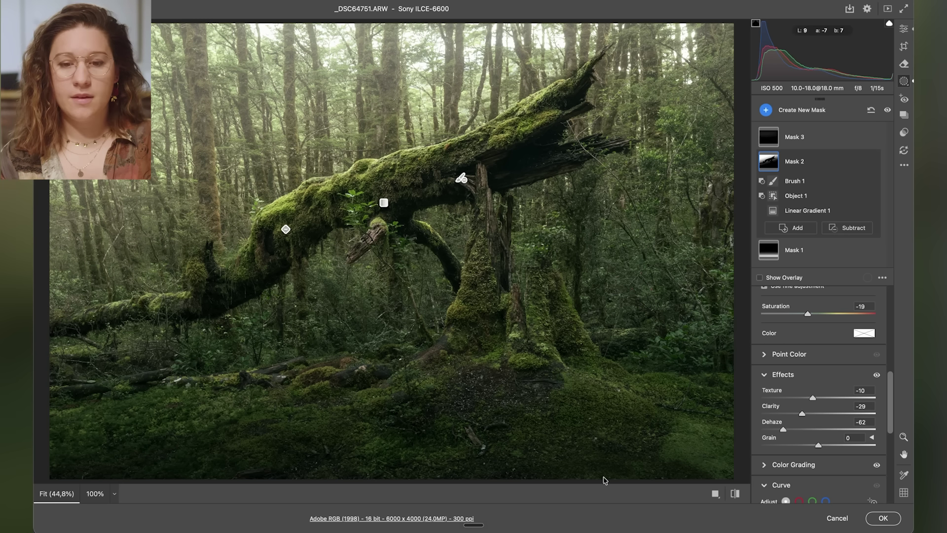
pyautogui.click(872, 162)
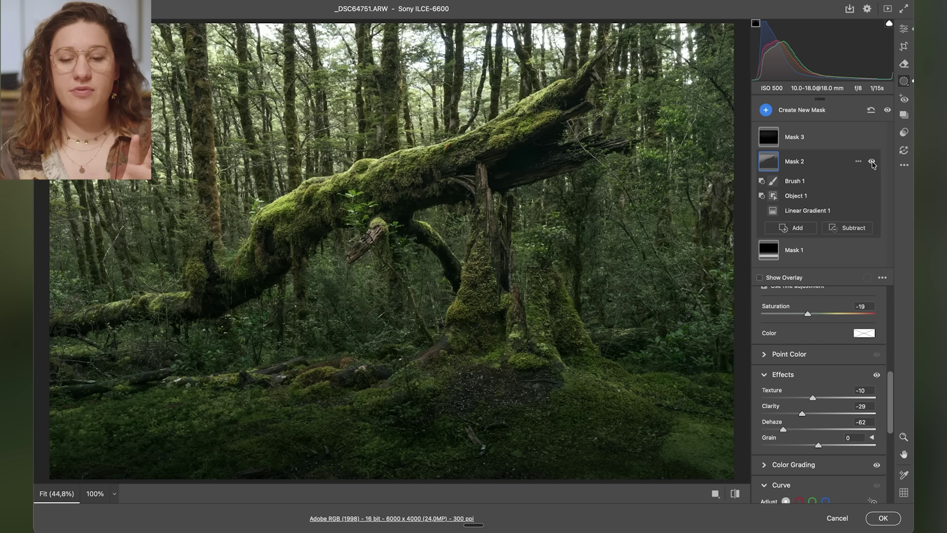
pyautogui.click(872, 163)
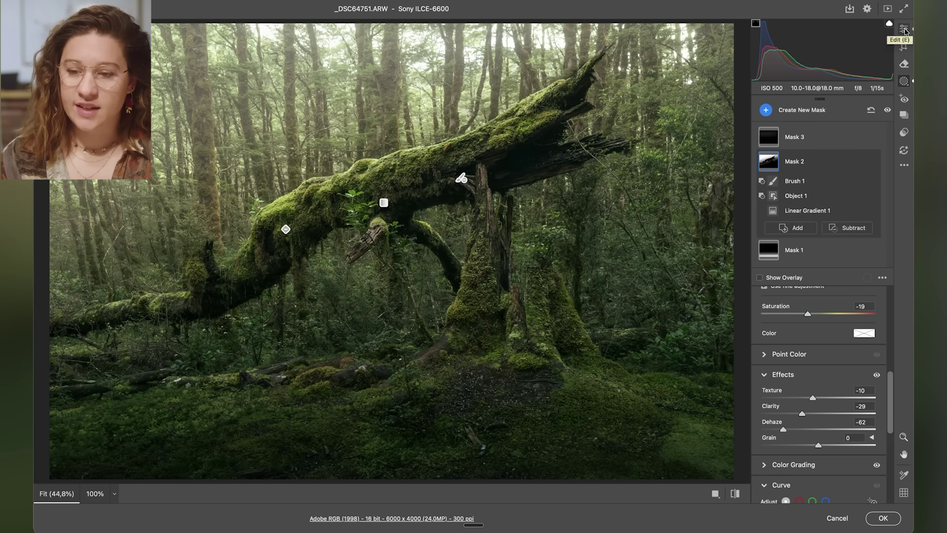
# Step: Lower the whole photo's Clarity slightly and compare the edit with the original image
pyautogui.click(904, 29)
pyautogui.moveTo(819, 223); pyautogui.dragTo(807, 226)
pyautogui.click(735, 494)
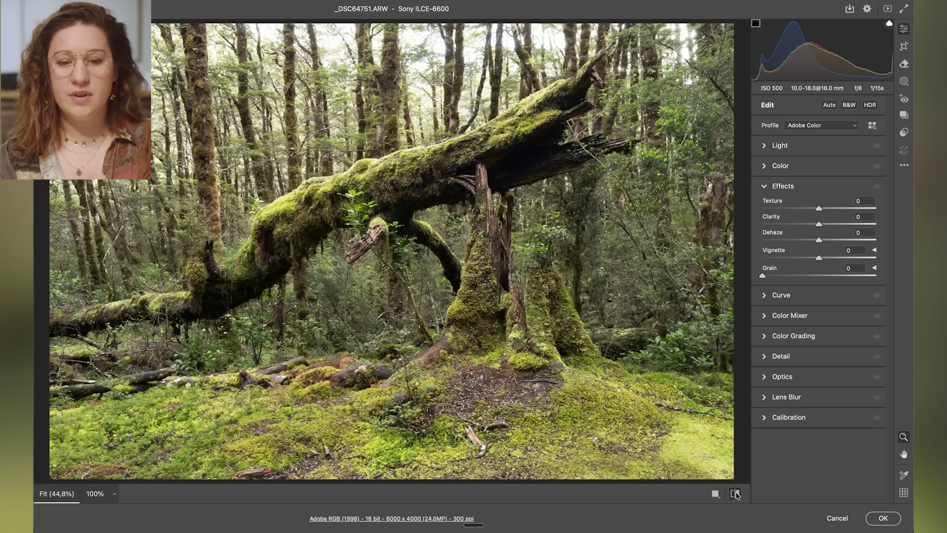
pyautogui.click(735, 495)
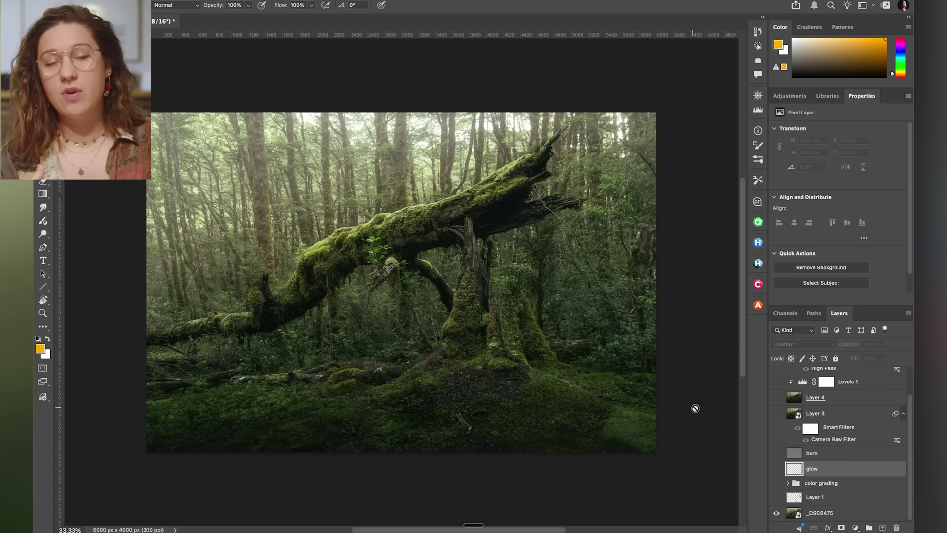
# Step: Show Layer 1 and the color grading group in the Photoshop document, and rename Layer 1 as cleaning
pyautogui.click(777, 498)
pyautogui.click(777, 498)
pyautogui.click(777, 498)
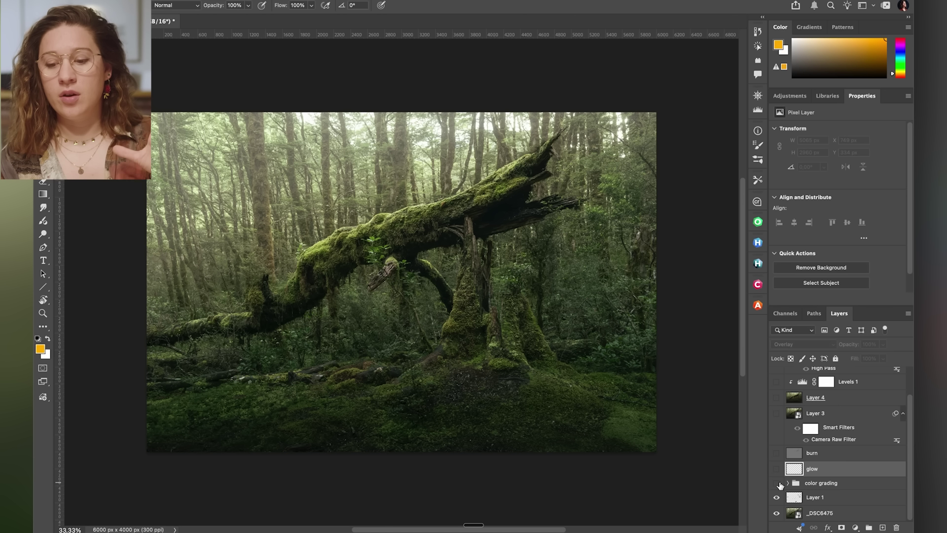
pyautogui.click(777, 484)
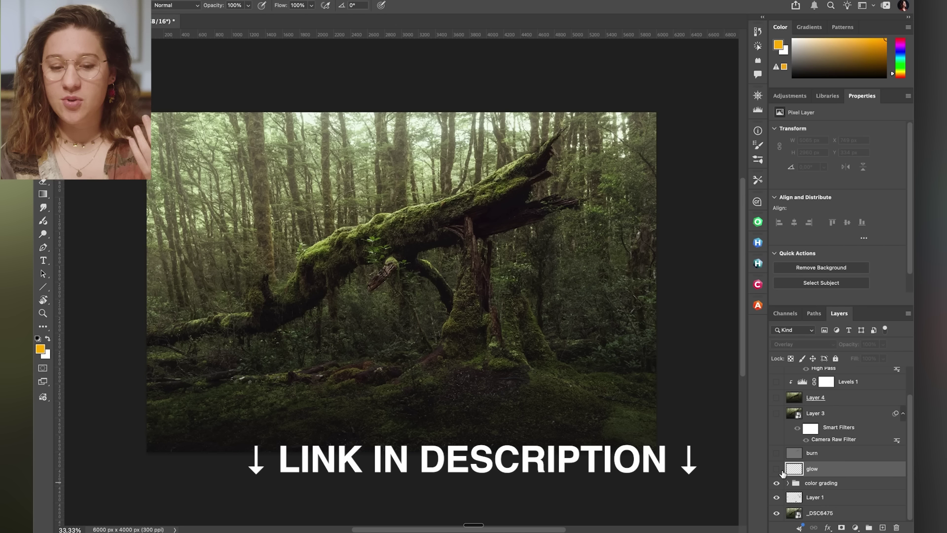
pyautogui.click(815, 499)
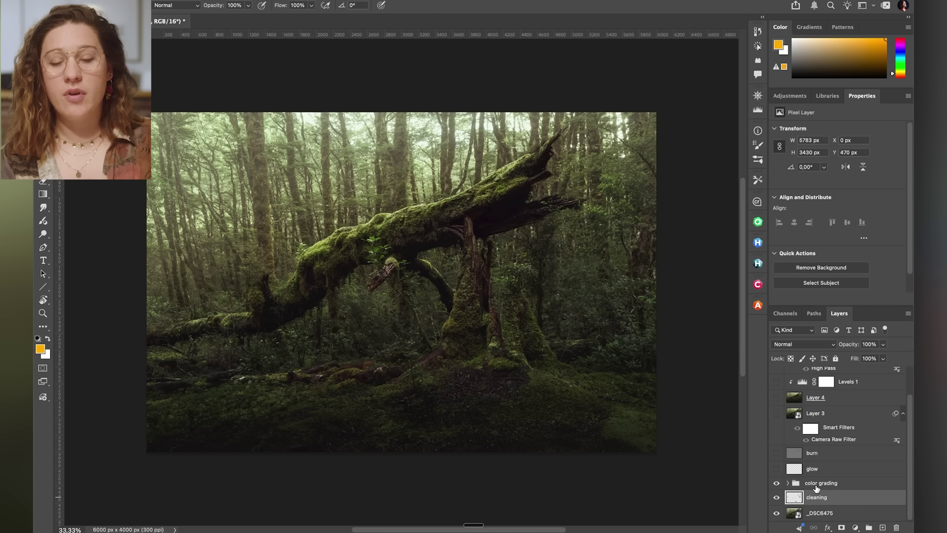
# Step: Add a new layer above the color grading group and set its blend mode to Overlay
pyautogui.press('super+plus')
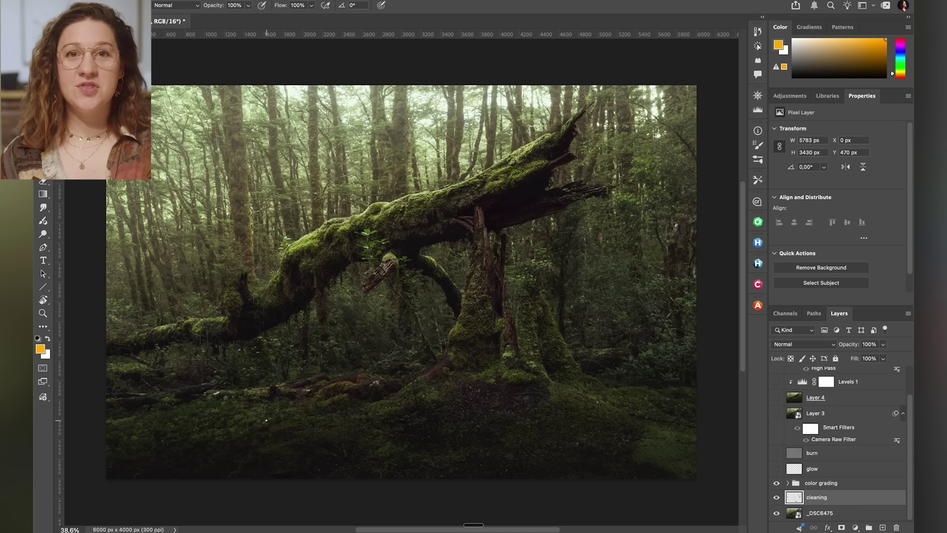
pyautogui.click(839, 484)
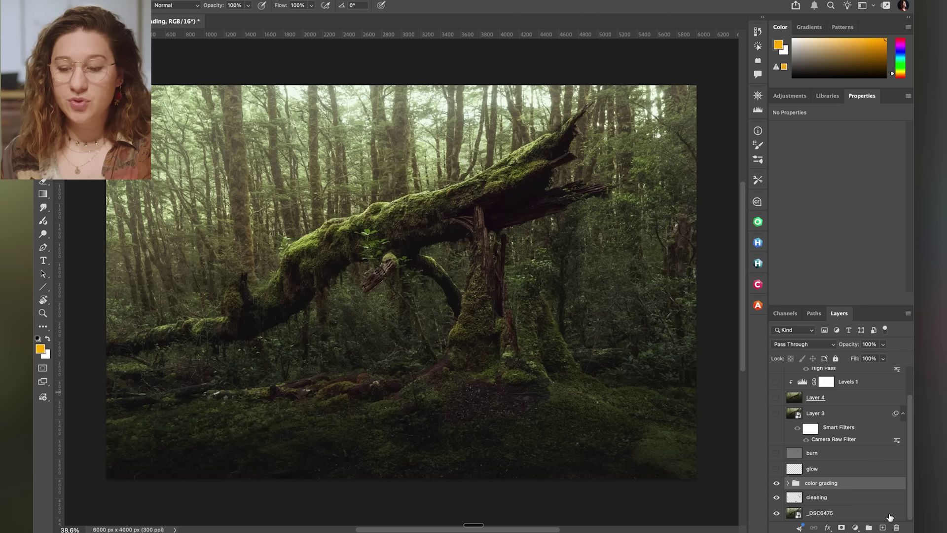
pyautogui.click(882, 527)
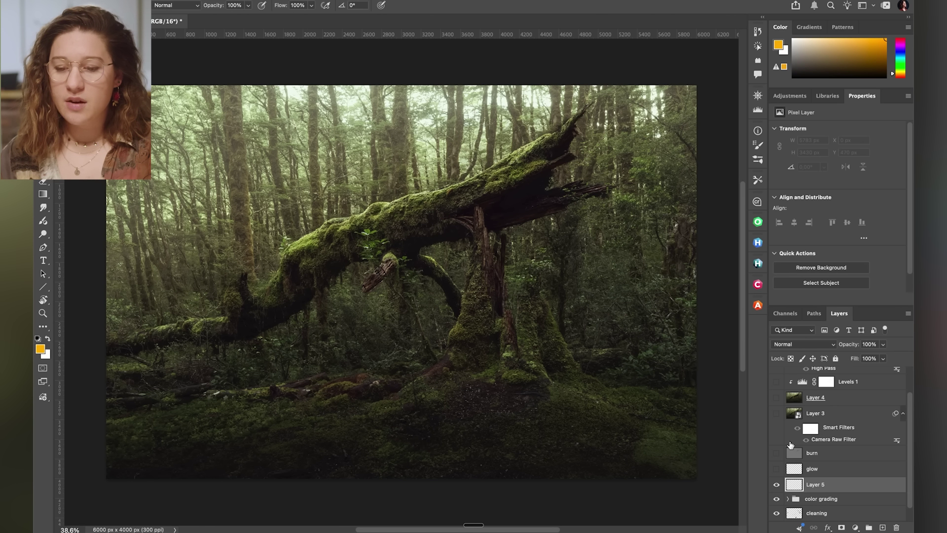
pyautogui.click(794, 345)
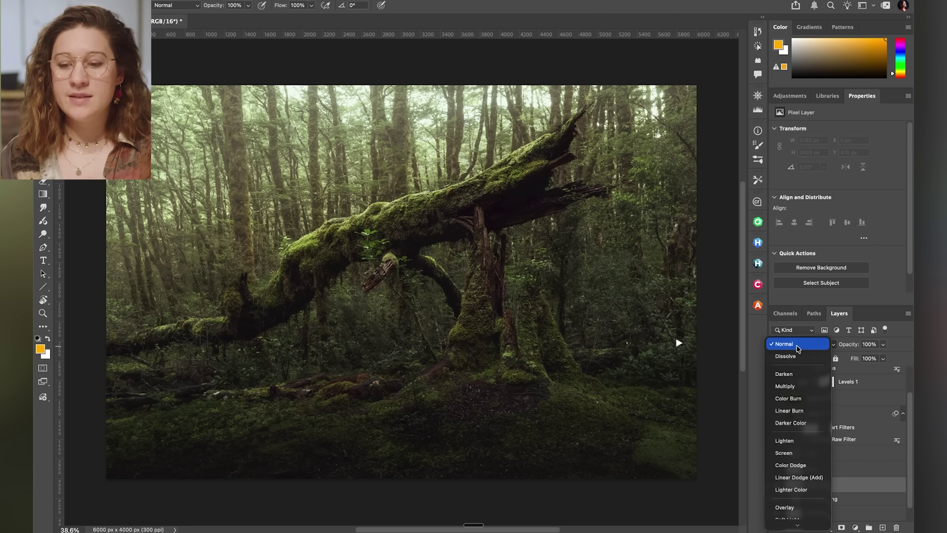
pyautogui.click(803, 507)
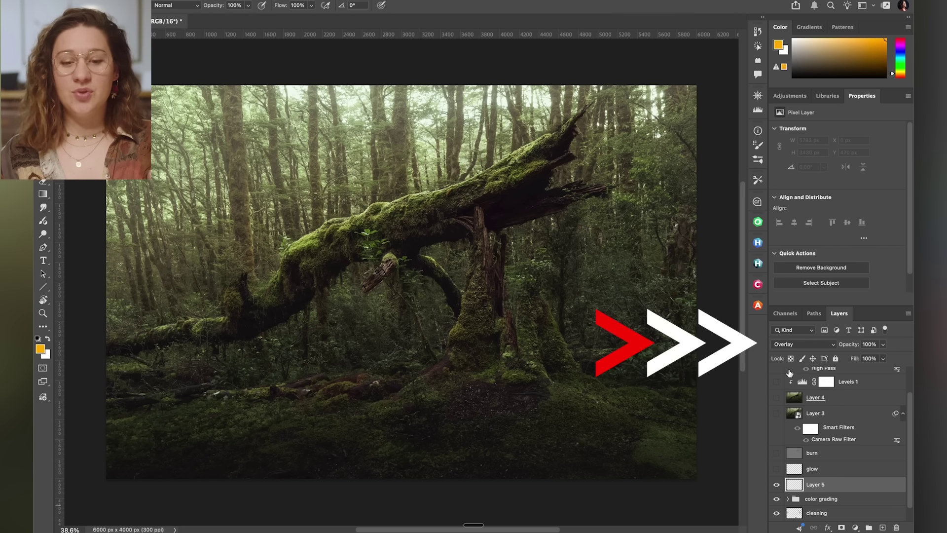
# Step: Brush a solid orange oval, about 2494 × 1967 px, over the tree stump and set the layer's blend mode to Normal
pyautogui.press('b')
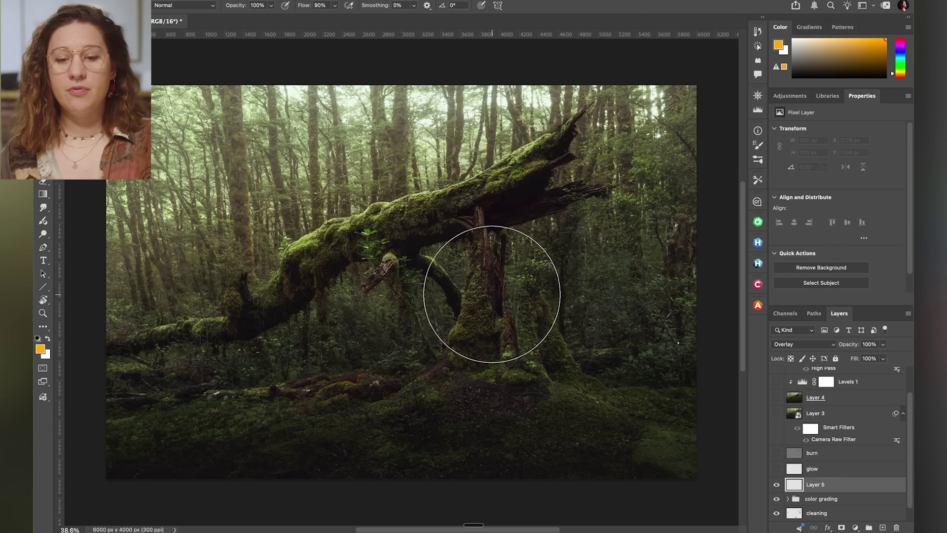
pyautogui.moveTo(517, 271); pyautogui.dragTo(488, 276)
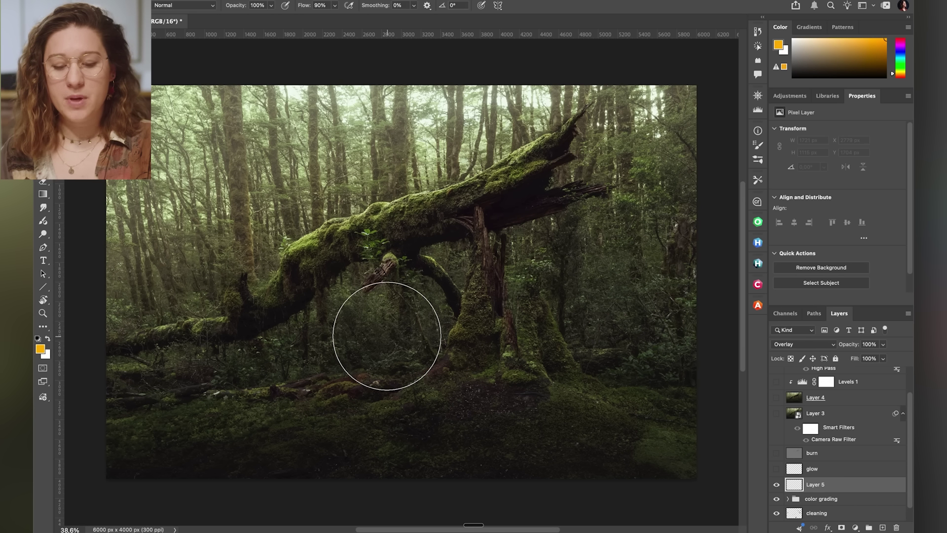
pyautogui.click(508, 273)
pyautogui.moveTo(474, 245)
pyautogui.mouseDown()
pyautogui.moveTo(501, 319)
pyautogui.moveTo(429, 263)
pyautogui.moveTo(551, 273)
pyautogui.mouseUp()
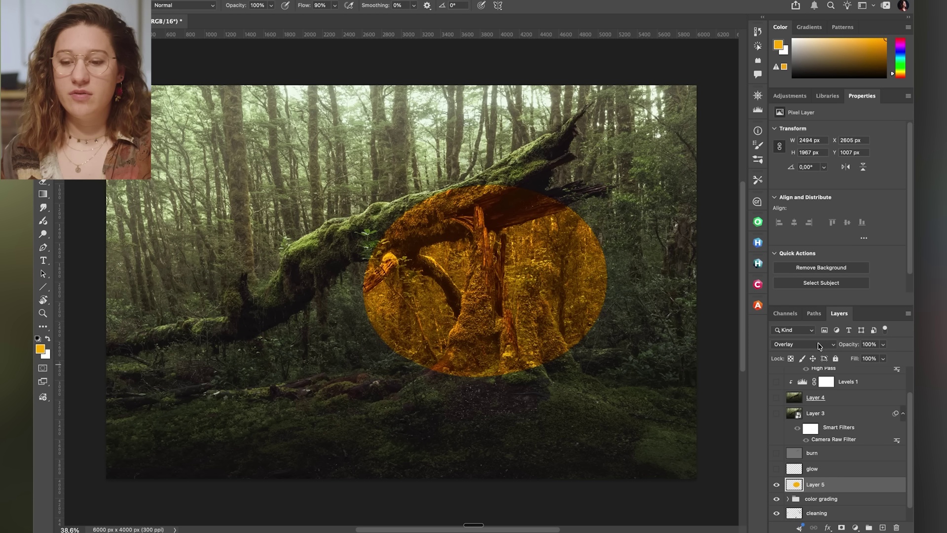
pyautogui.click(819, 345)
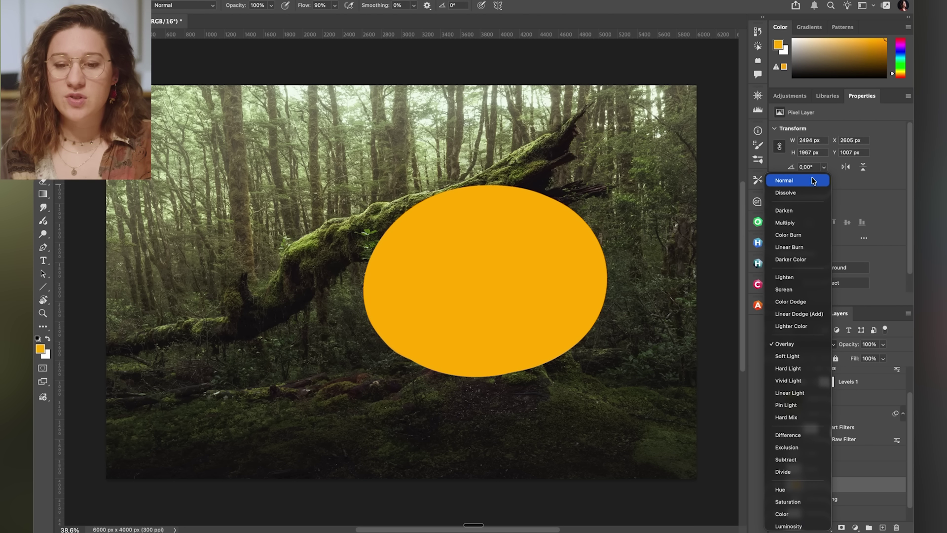
pyautogui.click(815, 181)
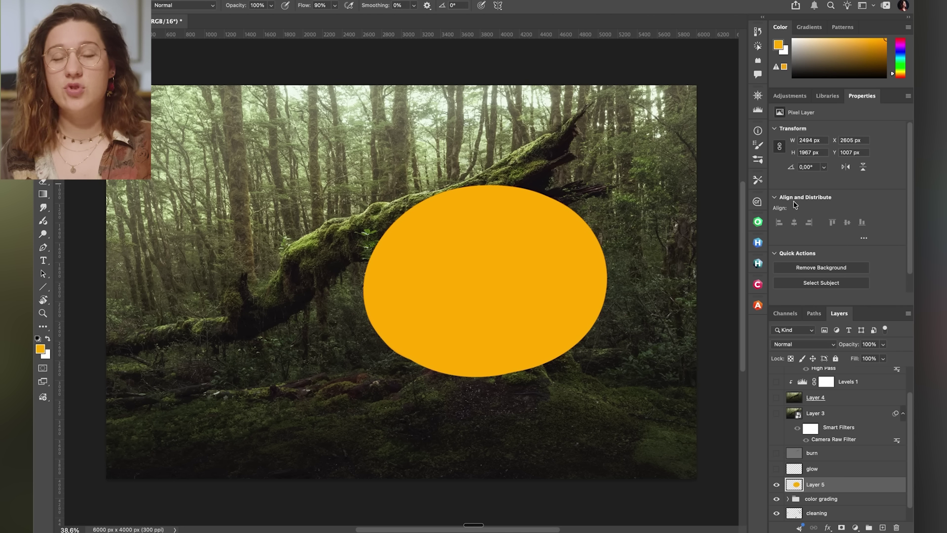
# Step: Set the orange oval layer's blend mode to Overlay, and erase the oval completely from the layer
pyautogui.click(827, 344)
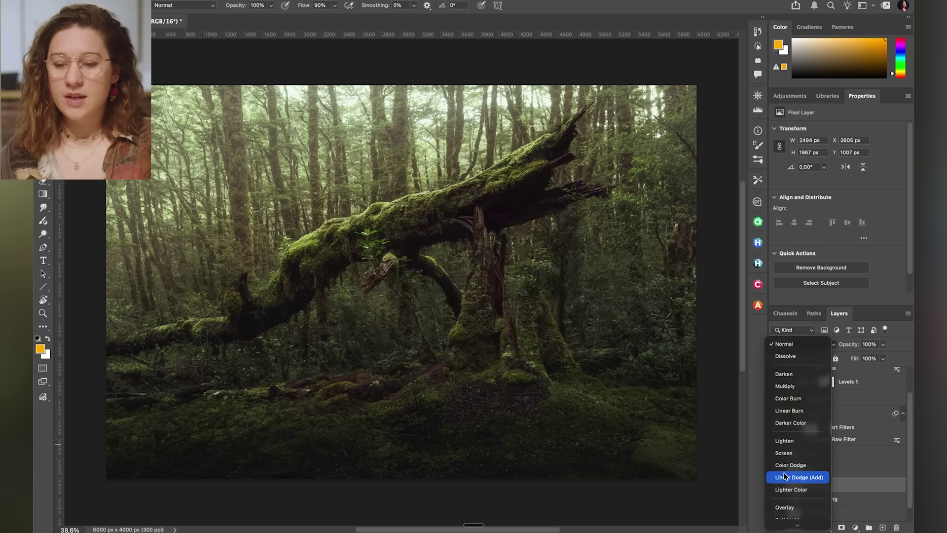
pyautogui.click(805, 511)
pyautogui.press('e')
pyautogui.moveTo(506, 330); pyautogui.dragTo(663, 322)
pyautogui.moveTo(592, 323)
pyautogui.mouseDown()
pyautogui.moveTo(379, 380)
pyautogui.moveTo(327, 306)
pyautogui.moveTo(558, 182)
pyautogui.mouseUp()
pyautogui.press('b')
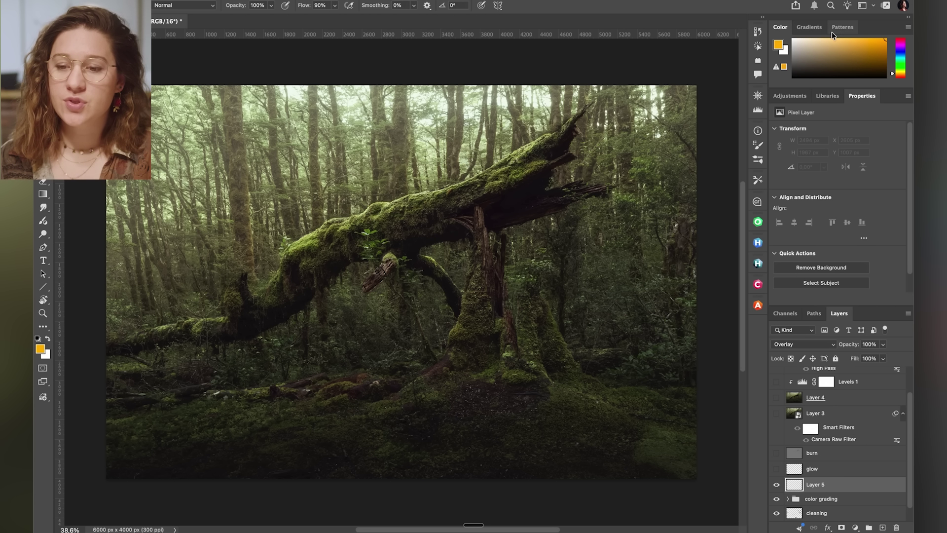
# Step: Choose a pale cream foreground colour and set the brush flow to 7%
pyautogui.moveTo(837, 43); pyautogui.dragTo(809, 26)
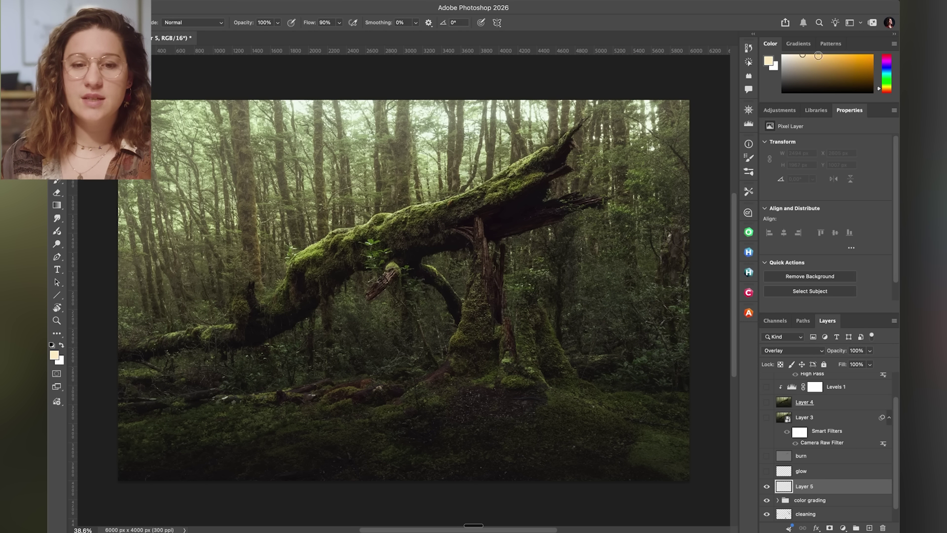
pyautogui.click(378, 1)
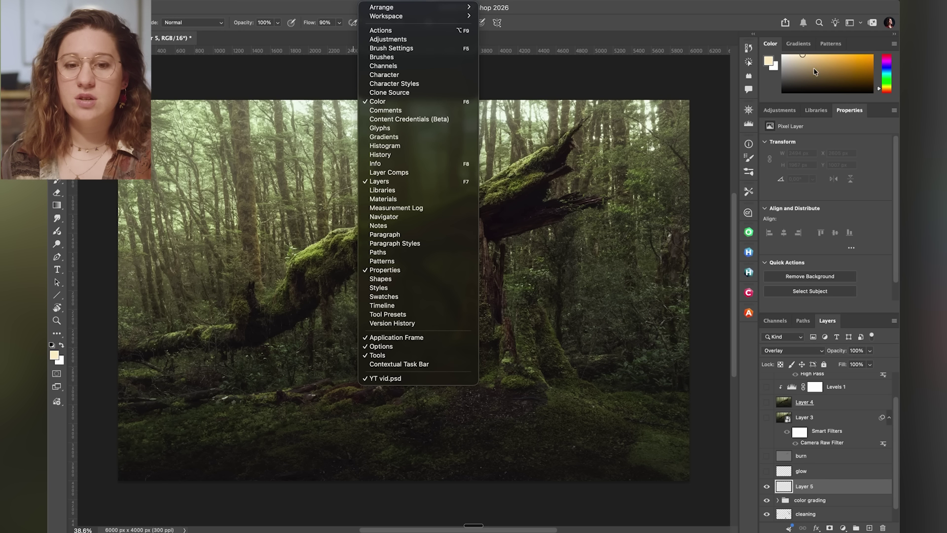
pyautogui.click(378, 1)
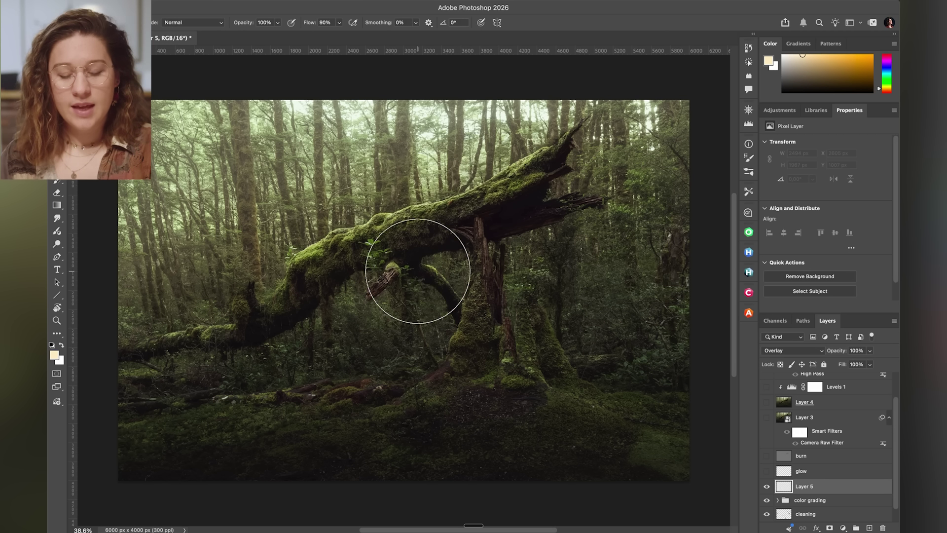
pyautogui.click(327, 23)
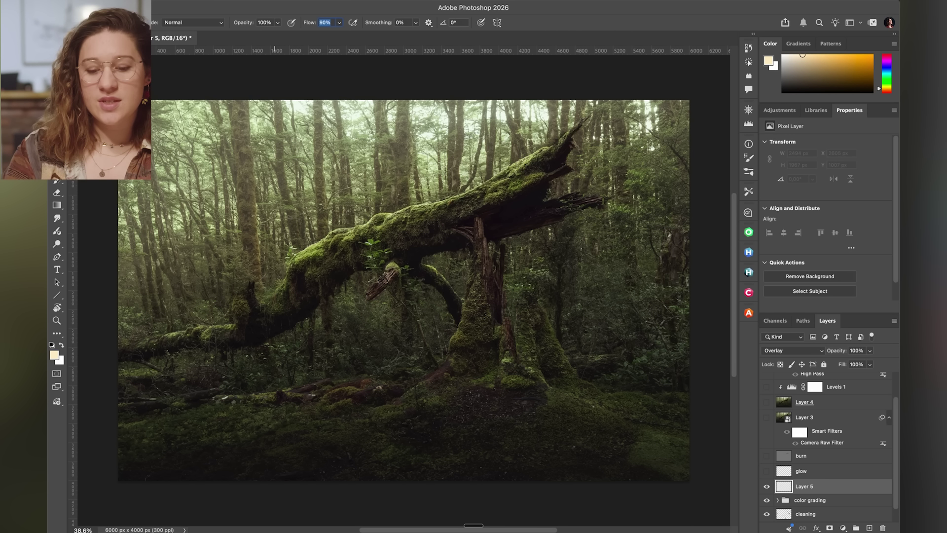
pyautogui.write('7')
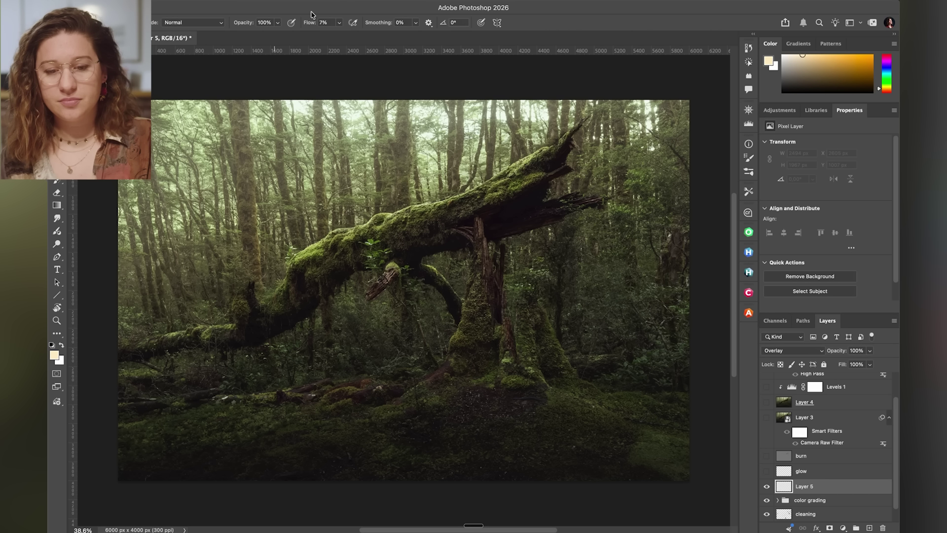
# Step: Using a much smaller brush, paint soft highlights on the upper part of the broken branch under the mossy trunk, covering about 201 × 150 px
pyautogui.scroll(3, 318, 303)
pyautogui.scroll(4, 321, 304)
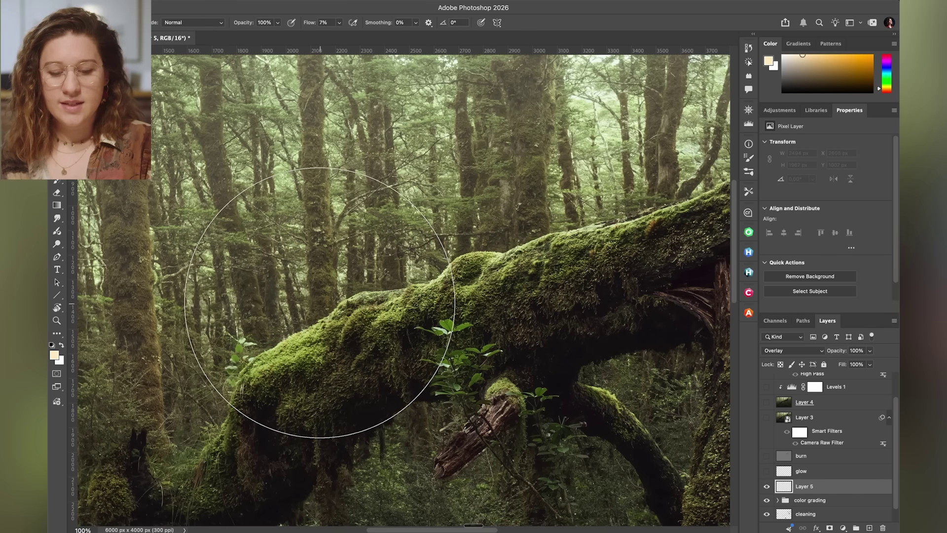
pyautogui.press('[')
pyautogui.press('[')
pyautogui.press('[')
pyautogui.press('[')
pyautogui.press('[')
pyautogui.press('[')
pyautogui.press('[')
pyautogui.press('[')
pyautogui.press('[')
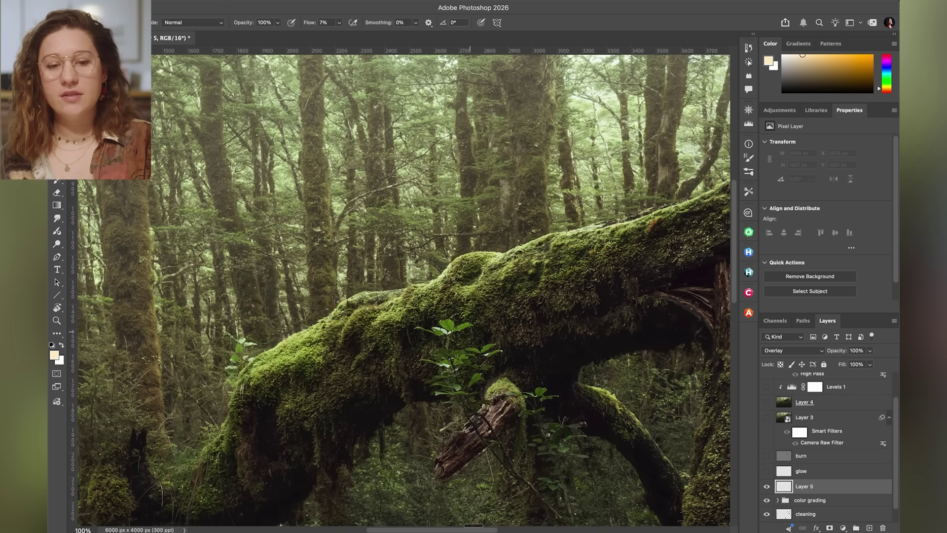
pyautogui.scroll(3, 463, 330)
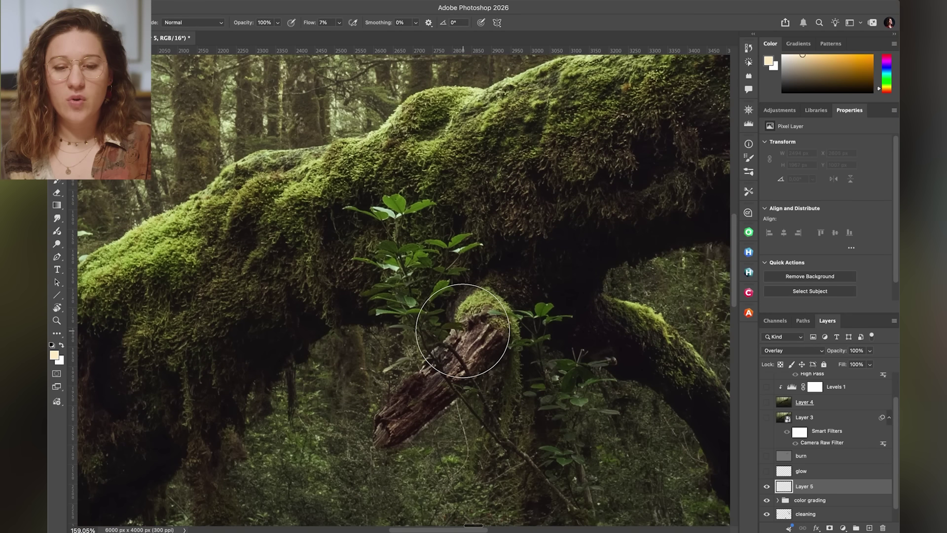
pyautogui.scroll(2, 463, 330)
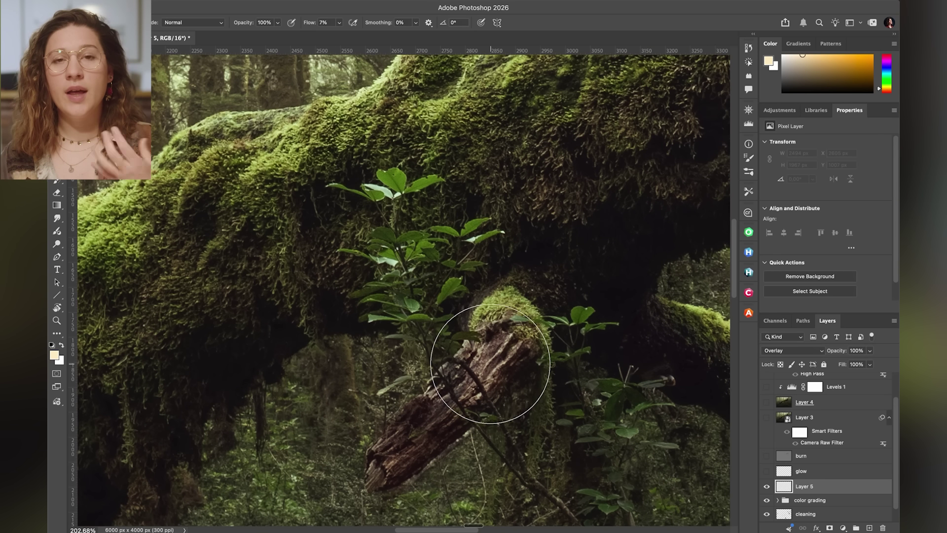
pyautogui.moveTo(521, 341)
pyautogui.mouseDown()
pyautogui.moveTo(443, 350)
pyautogui.moveTo(515, 342)
pyautogui.moveTo(489, 120)
pyautogui.mouseUp()
pyautogui.scroll(3, 562, 363)
pyautogui.moveTo(562, 363)
pyautogui.mouseDown()
pyautogui.moveTo(527, 365)
pyautogui.moveTo(534, 382)
pyautogui.mouseUp()
pyautogui.moveTo(547, 352); pyautogui.dragTo(521, 390)
pyautogui.moveTo(537, 369)
pyautogui.mouseDown()
pyautogui.moveTo(506, 405)
pyautogui.moveTo(554, 371)
pyautogui.moveTo(495, 449)
pyautogui.mouseUp()
pyautogui.moveTo(438, 430)
pyautogui.mouseDown()
pyautogui.moveTo(442, 410)
pyautogui.moveTo(489, 357)
pyautogui.mouseUp()
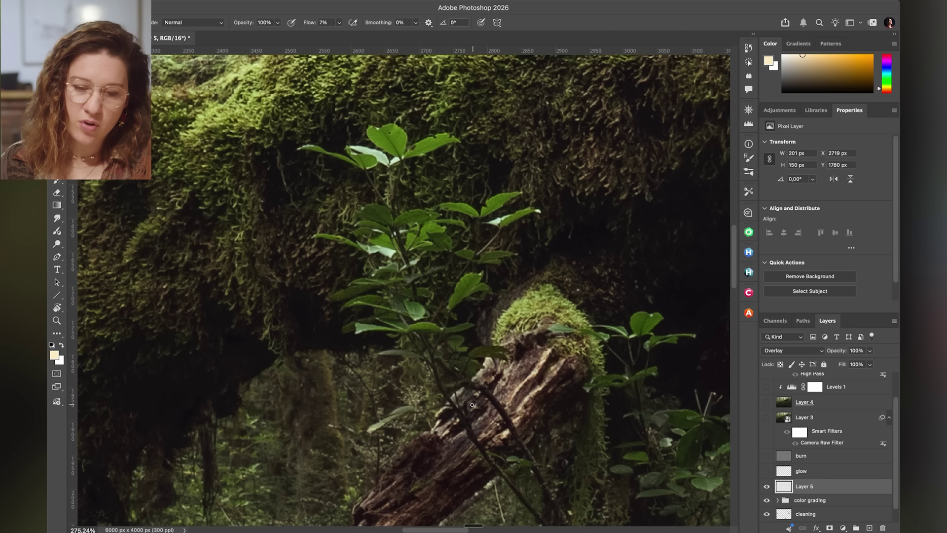
# Step: Extend the painted highlights along the lower end of the broken branch and onto the small leaves around it
pyautogui.scroll(-5, 364, 387)
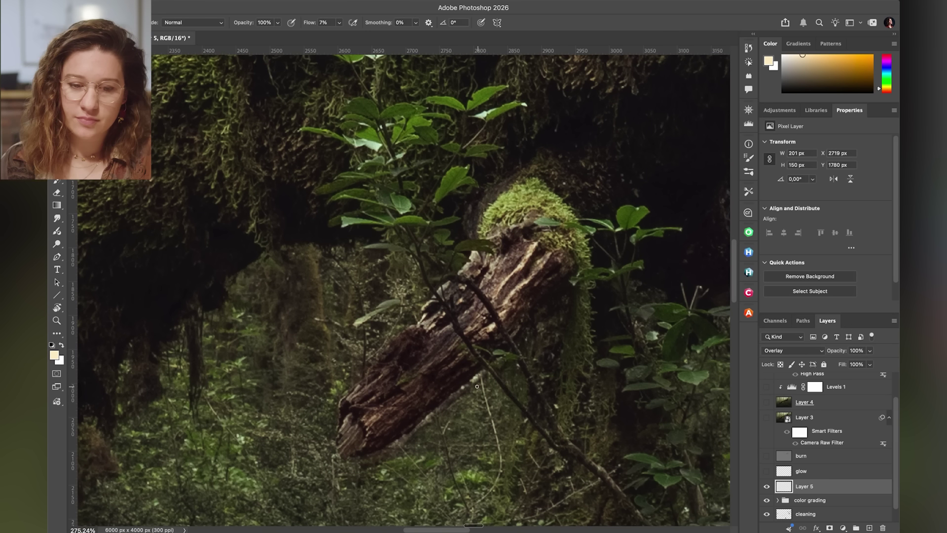
pyautogui.moveTo(379, 375)
pyautogui.mouseDown()
pyautogui.moveTo(352, 393)
pyautogui.moveTo(377, 396)
pyautogui.moveTo(361, 404)
pyautogui.moveTo(376, 414)
pyautogui.moveTo(415, 395)
pyautogui.mouseUp()
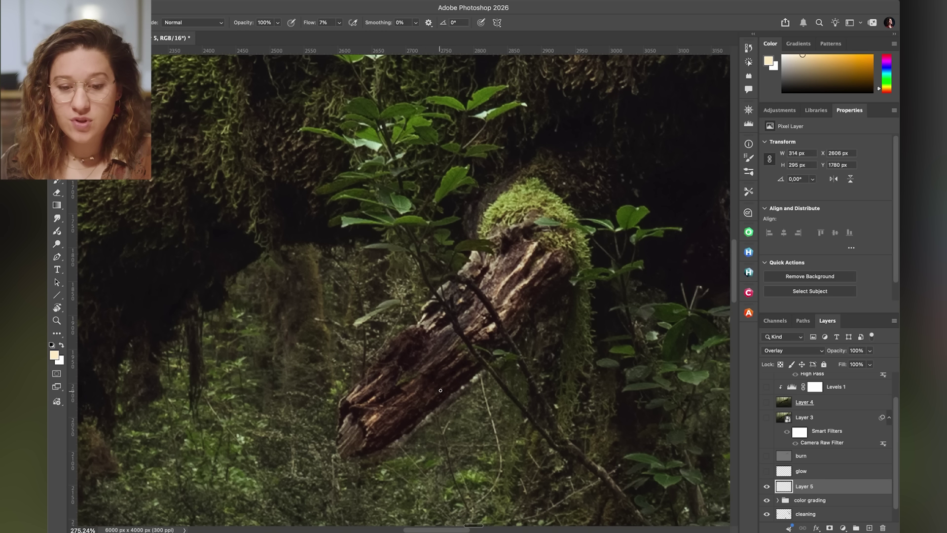
pyautogui.moveTo(340, 443)
pyautogui.mouseDown()
pyautogui.moveTo(354, 428)
pyautogui.moveTo(345, 417)
pyautogui.mouseUp()
pyautogui.moveTo(357, 325); pyautogui.dragTo(395, 301)
pyautogui.moveTo(587, 222); pyautogui.dragTo(612, 226)
pyautogui.moveTo(619, 225); pyautogui.dragTo(647, 211)
# Step: Compare the broken branch with and without the highlights painted on Layer 5, and leave that layer hidden
pyautogui.click(766, 486)
pyautogui.click(766, 486)
pyautogui.press('[')
pyautogui.press('[')
pyautogui.press('[')
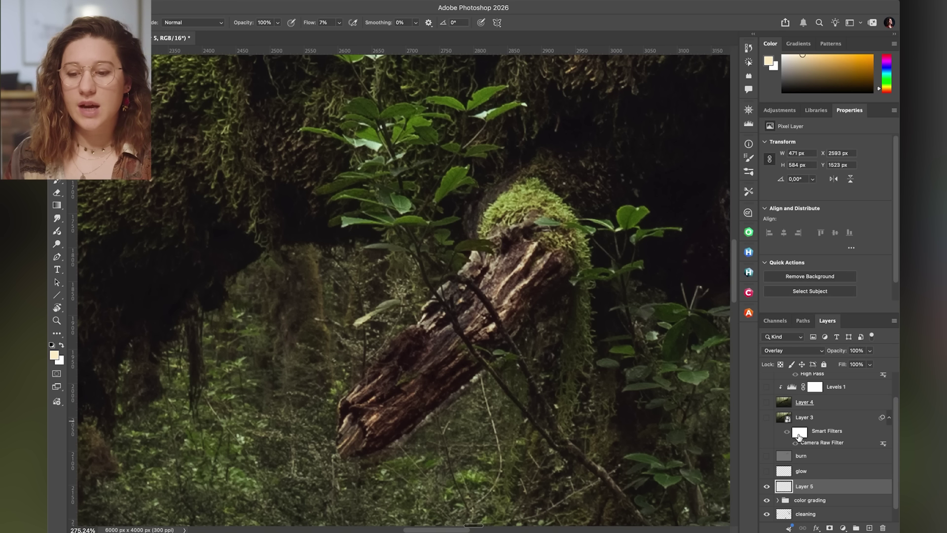
pyautogui.click(767, 486)
pyautogui.click(767, 487)
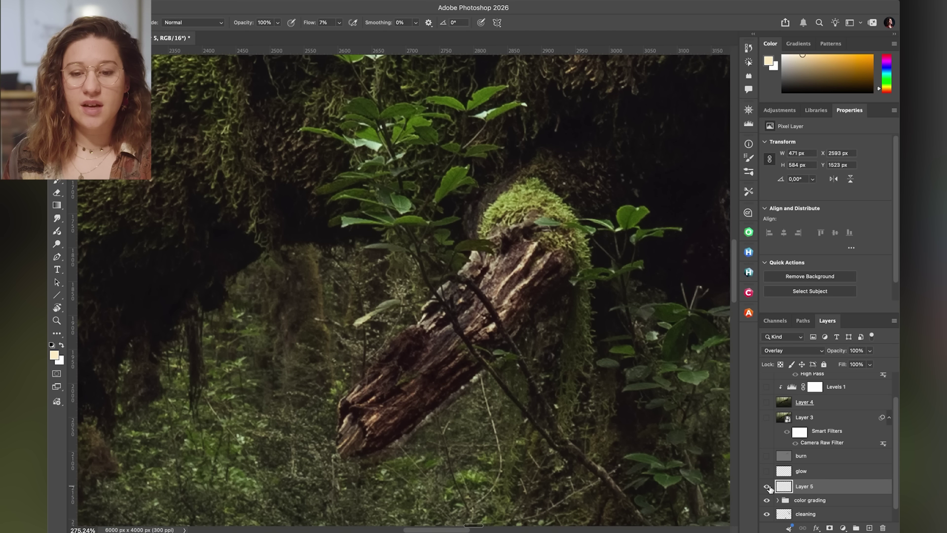
pyautogui.click(767, 487)
pyautogui.click(767, 486)
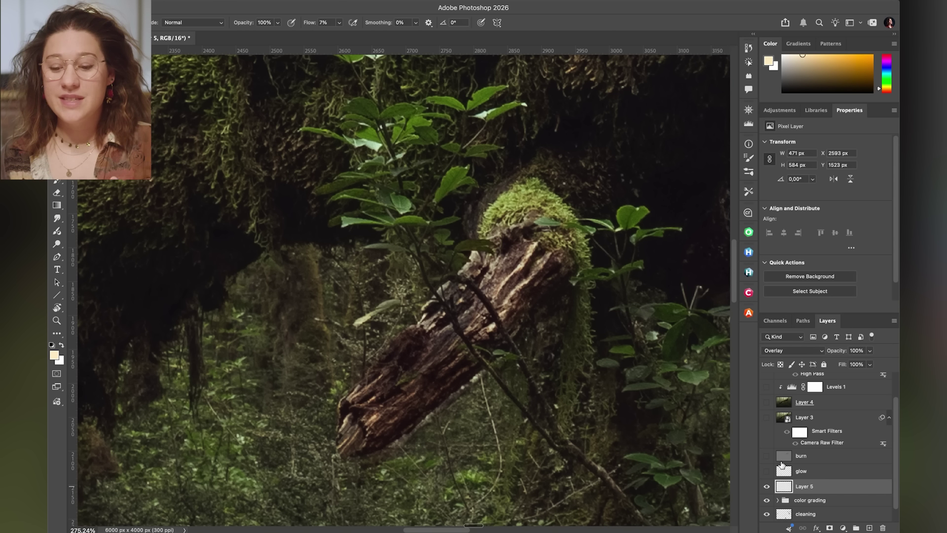
pyautogui.click(767, 487)
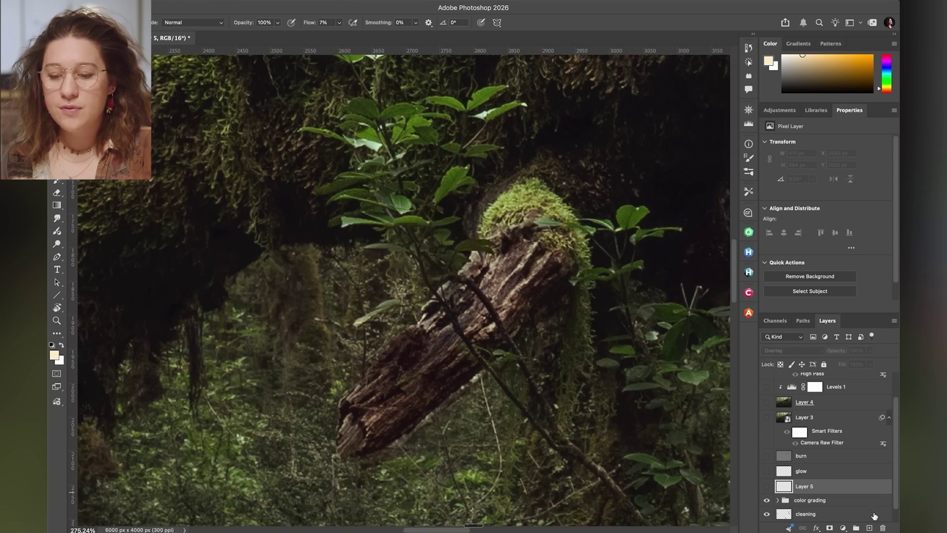
# Step: Add a new layer above Layer 5 in Overlay mode and brush highlights along the broken branch's upper edge
pyautogui.click(869, 527)
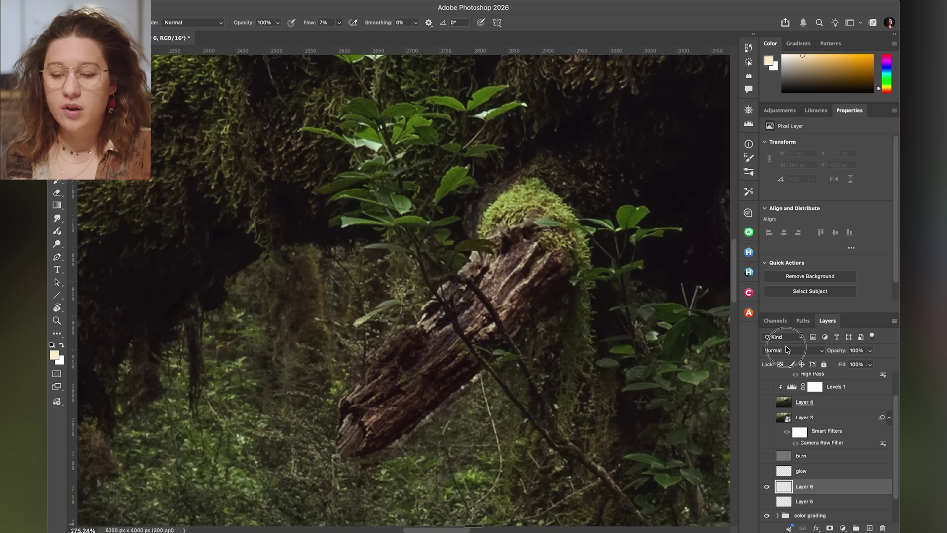
pyautogui.click(783, 348)
pyautogui.click(777, 508)
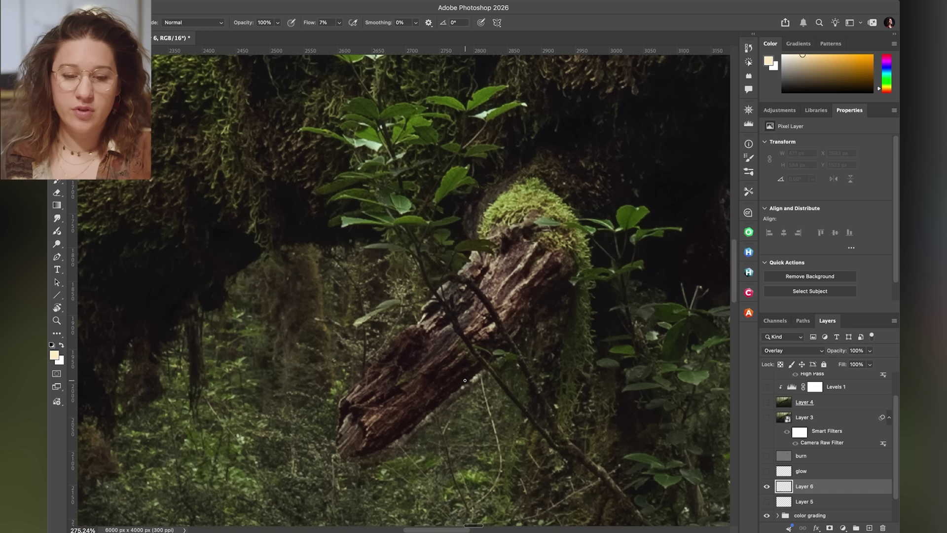
pyautogui.moveTo(424, 337)
pyautogui.mouseDown()
pyautogui.moveTo(498, 326)
pyautogui.moveTo(523, 243)
pyautogui.moveTo(483, 276)
pyautogui.moveTo(393, 405)
pyautogui.moveTo(455, 314)
pyautogui.moveTo(536, 244)
pyautogui.mouseUp()
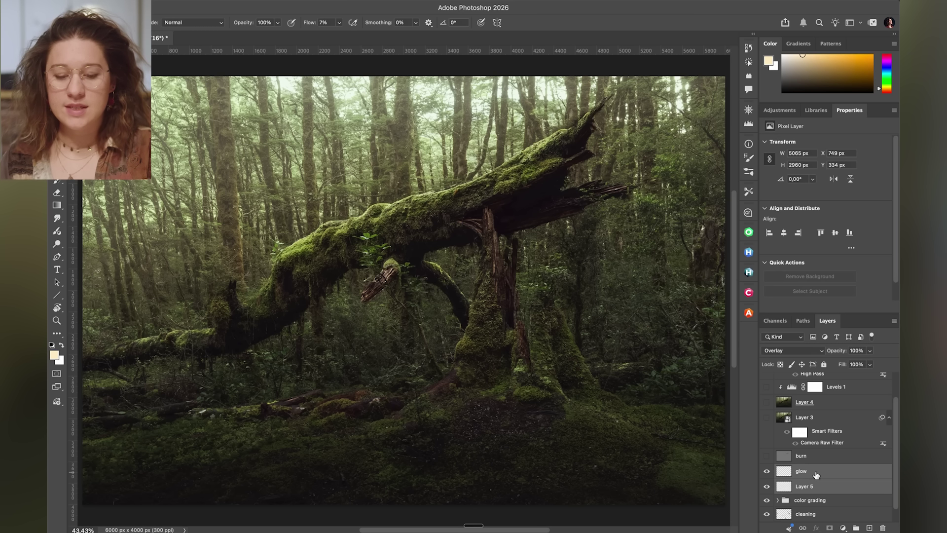
# Step: Show the burn layer and Layer 3, and delete Layer 4 together with its clipped Levels 1 adjustment
pyautogui.keyDown('shift'); pyautogui.click(811, 474); pyautogui.keyUp('shift')
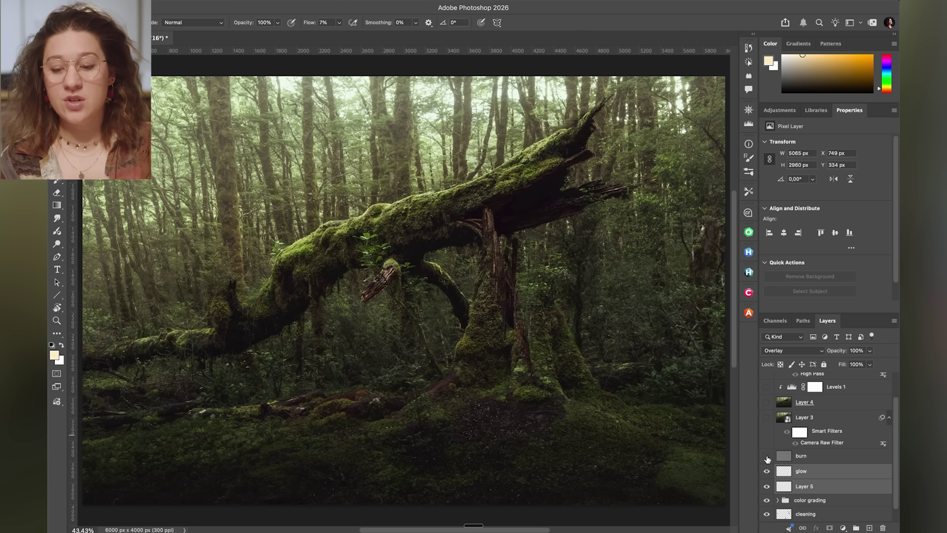
pyautogui.click(767, 417)
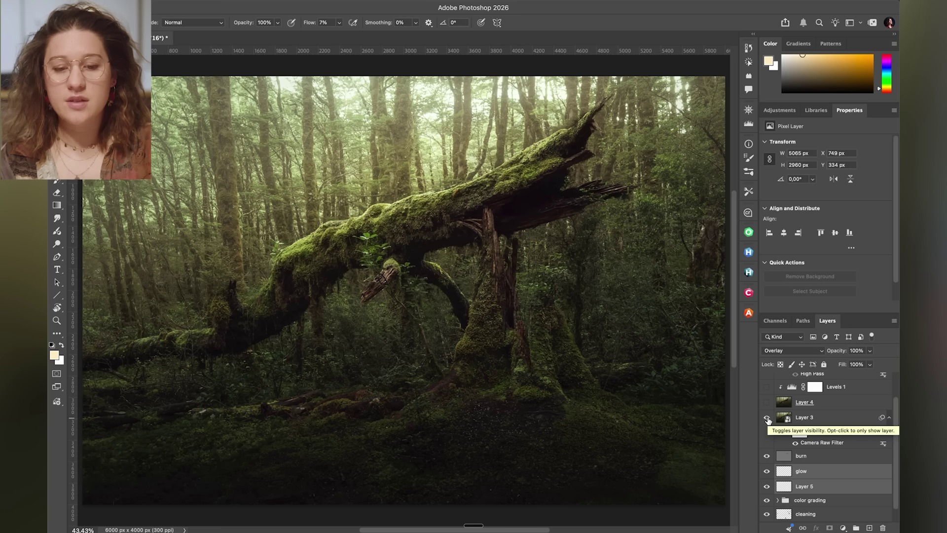
pyautogui.scroll(2, 798, 422)
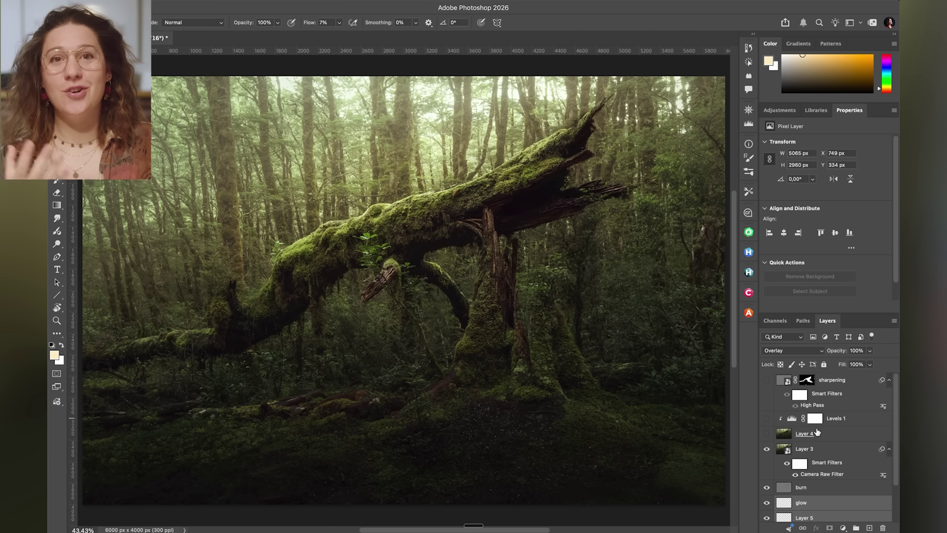
pyautogui.click(818, 432)
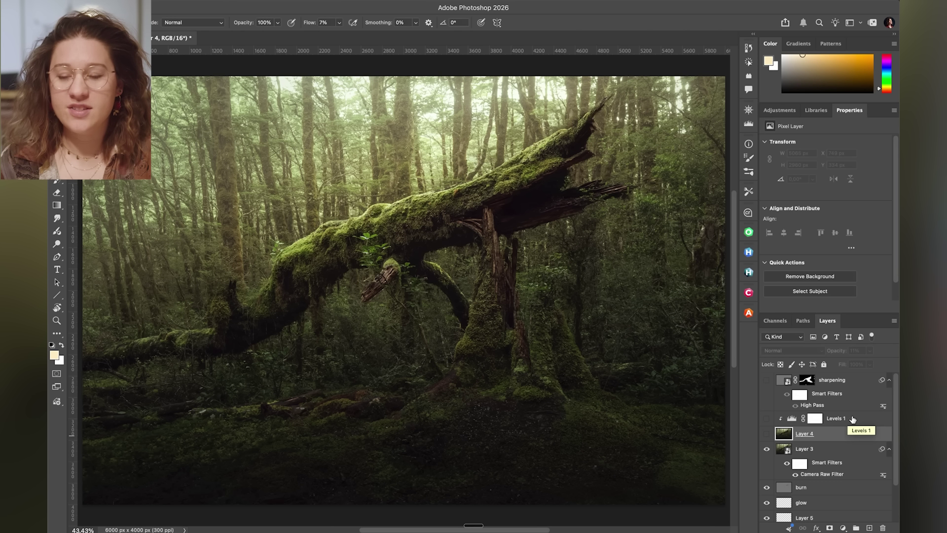
pyautogui.press('Delete')
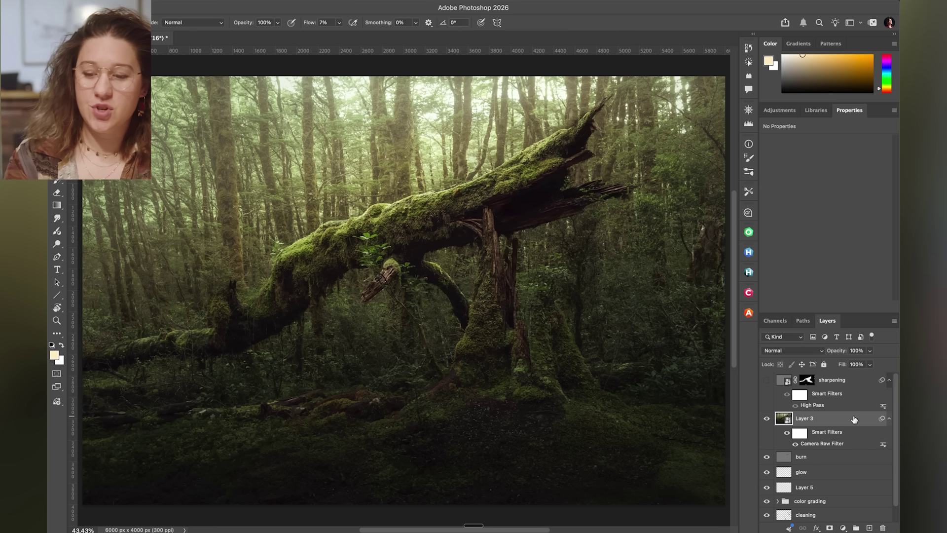
# Step: Stamp all visible layers into a new layer above Layer 3 and apply a Gaussian Blur with a 20.4-pixel radius to it
pyautogui.click(854, 419)
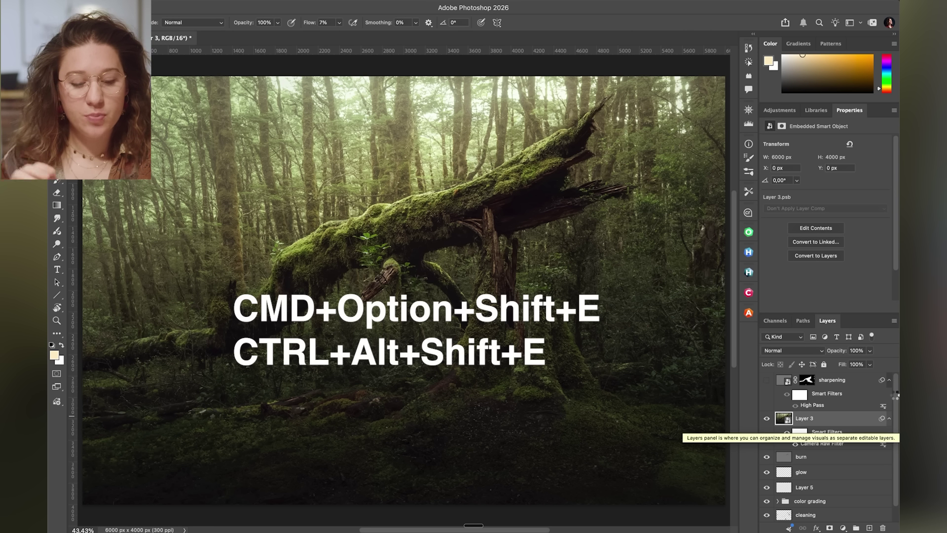
pyautogui.press('super+alt+shift+e')
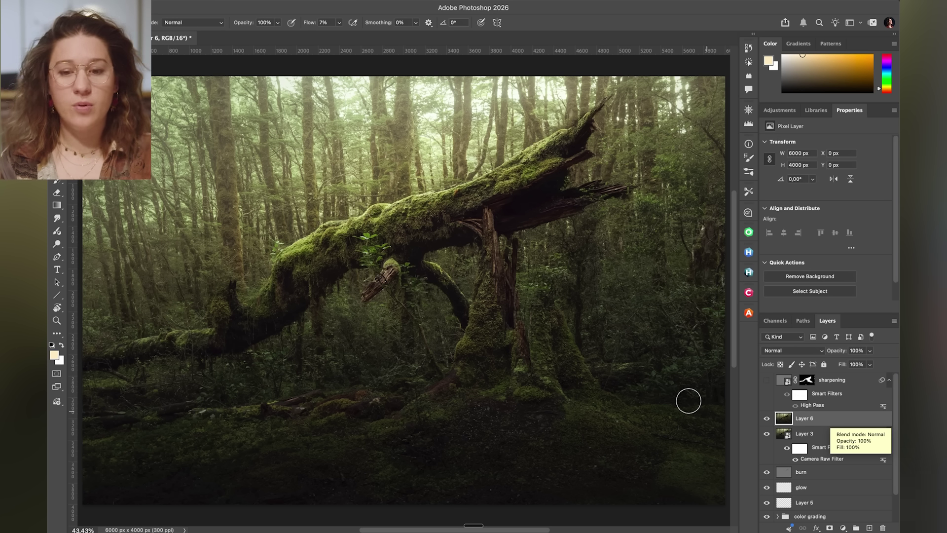
pyautogui.click(297, 1)
pyautogui.click(304, 67)
pyautogui.click(297, 0)
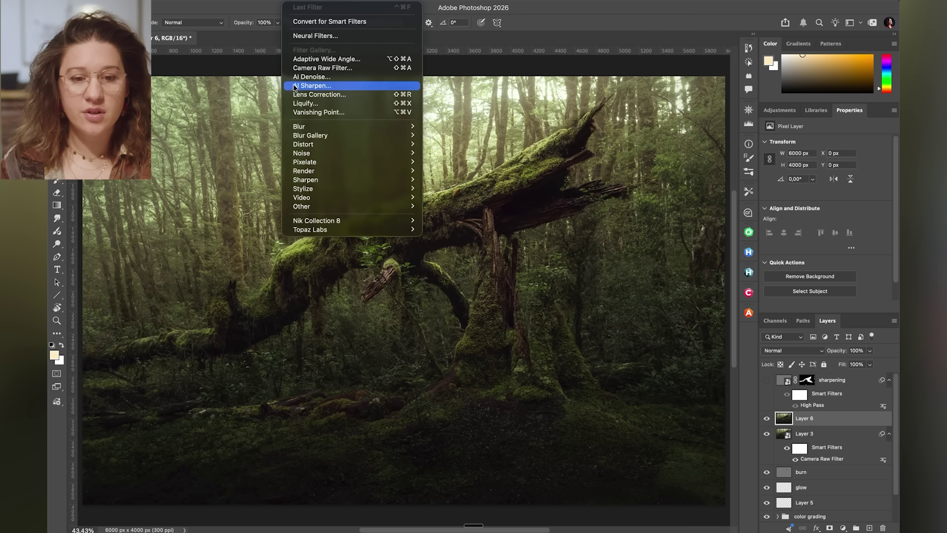
pyautogui.moveTo(305, 129)
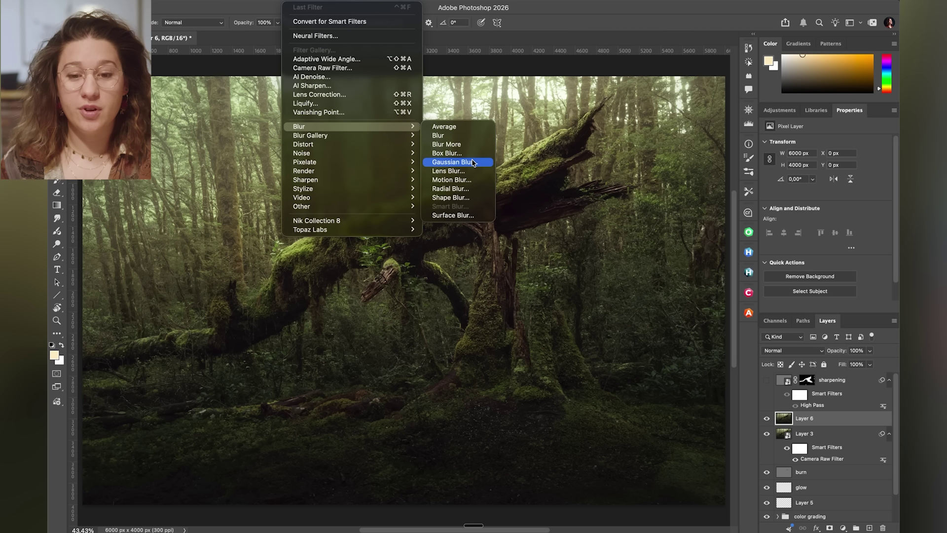
pyautogui.click(472, 162)
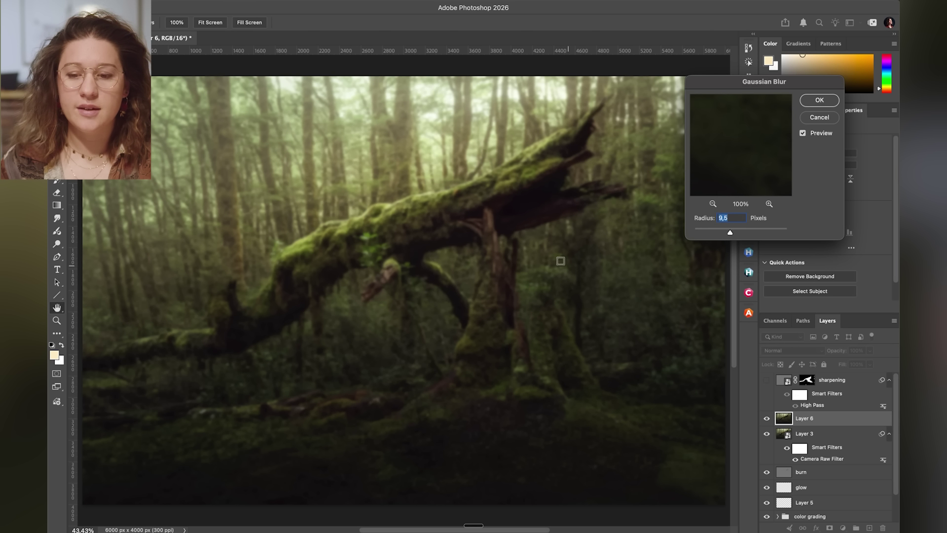
pyautogui.moveTo(785, 89); pyautogui.dragTo(676, 162)
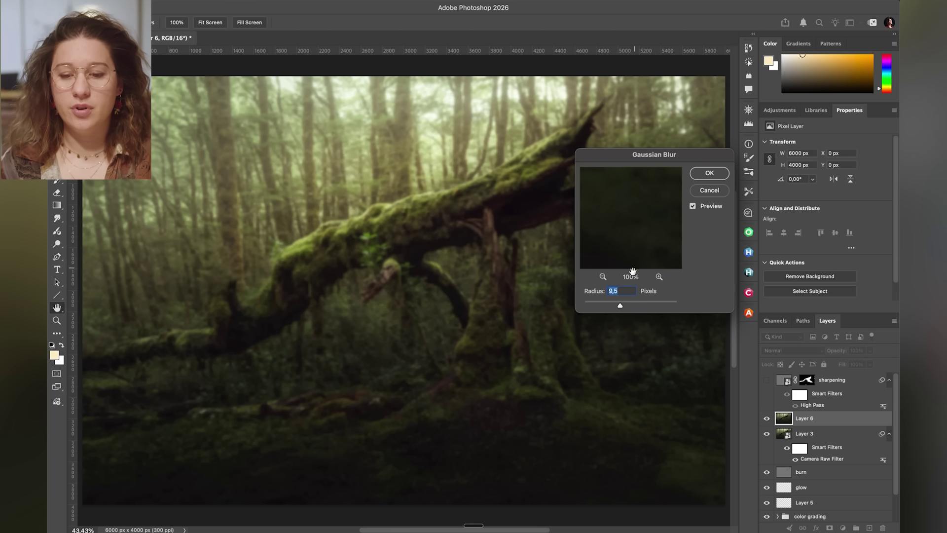
pyautogui.moveTo(616, 306)
pyautogui.mouseDown()
pyautogui.moveTo(602, 306)
pyautogui.moveTo(639, 304)
pyautogui.moveTo(626, 307)
pyautogui.mouseUp()
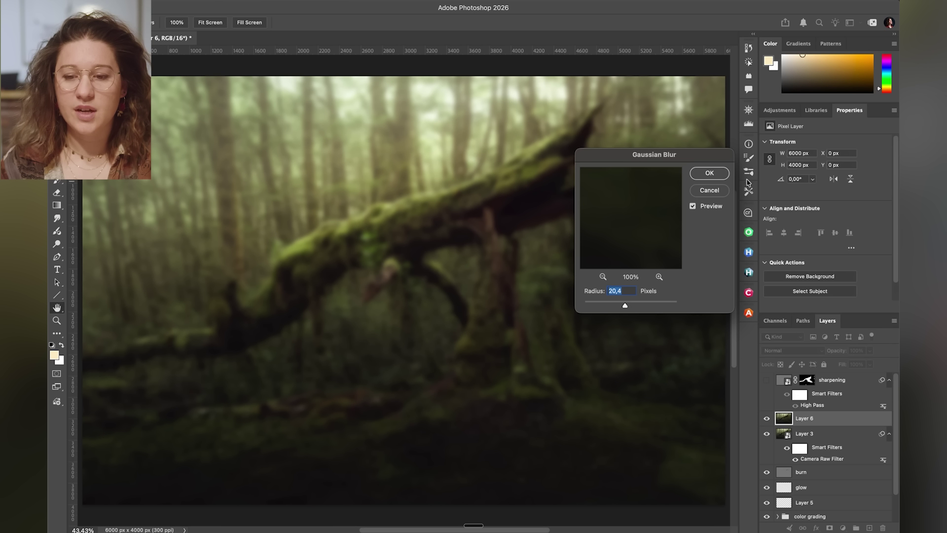
pyautogui.click(709, 173)
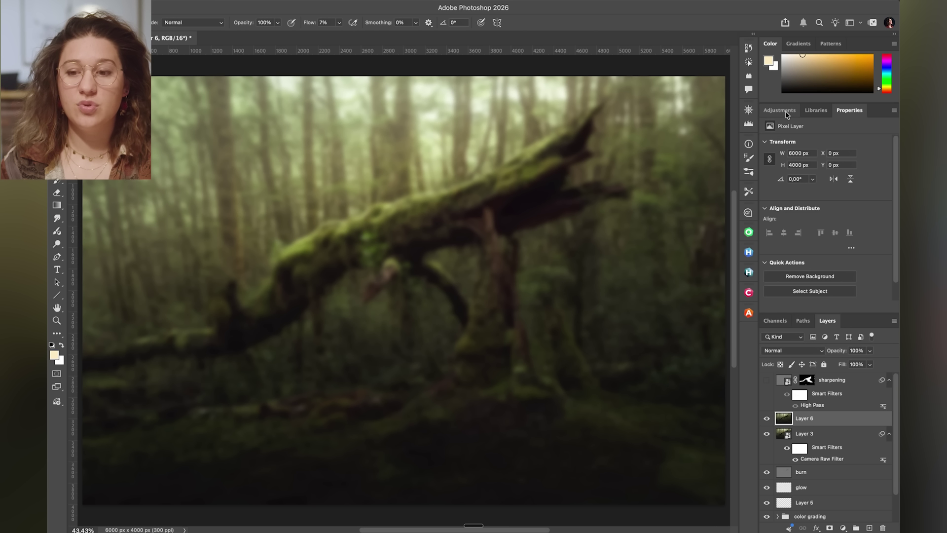
# Step: Add a Levels adjustment above the blurred Layer 6 and clip it to that layer
pyautogui.click(784, 112)
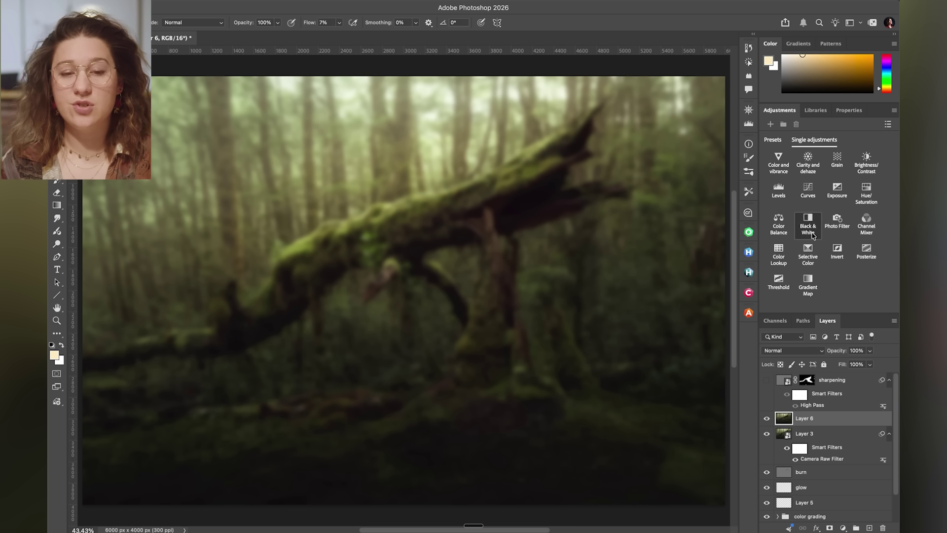
pyautogui.click(385, 0)
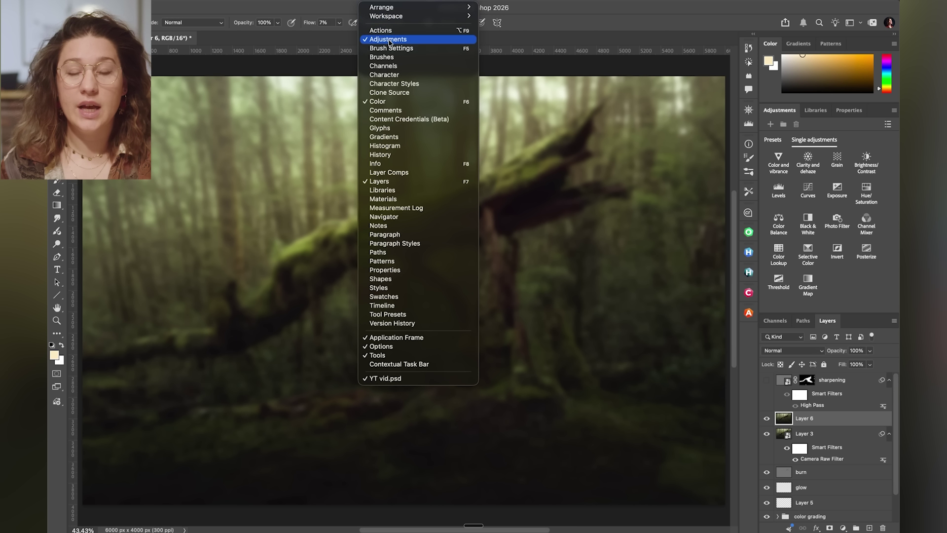
pyautogui.click(386, 0)
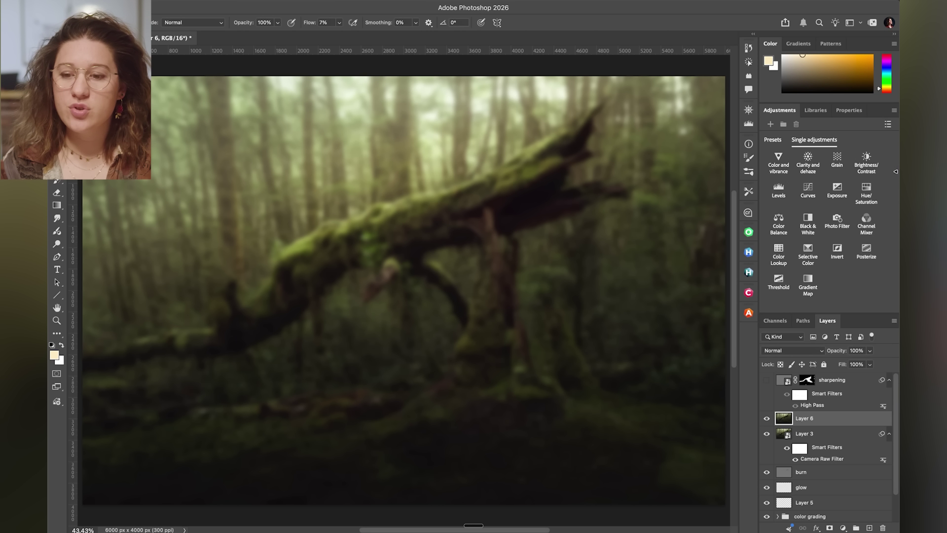
pyautogui.click(778, 190)
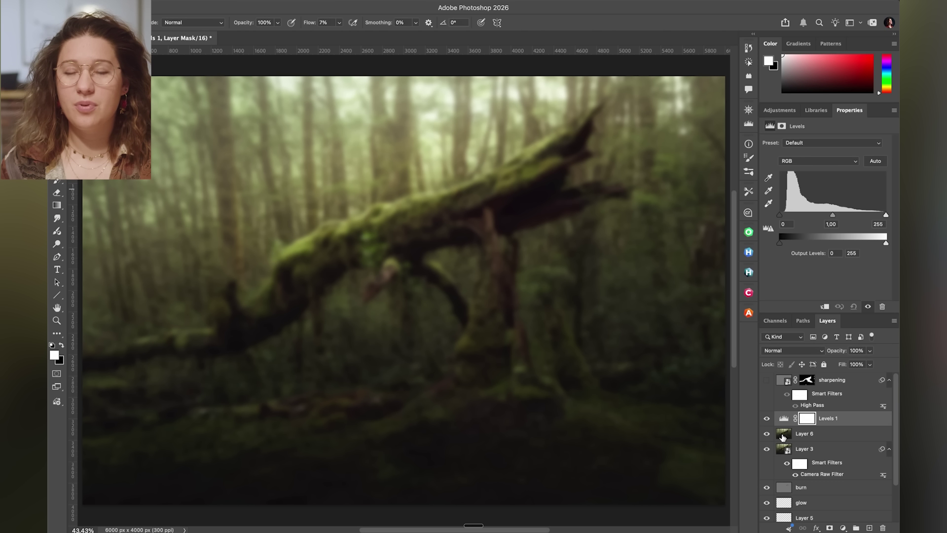
pyautogui.click(784, 434)
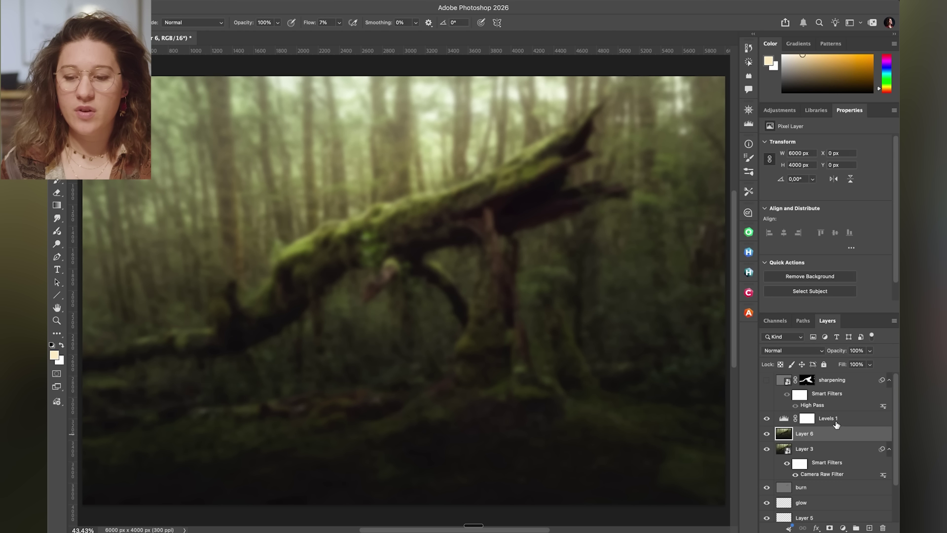
pyautogui.click(837, 422)
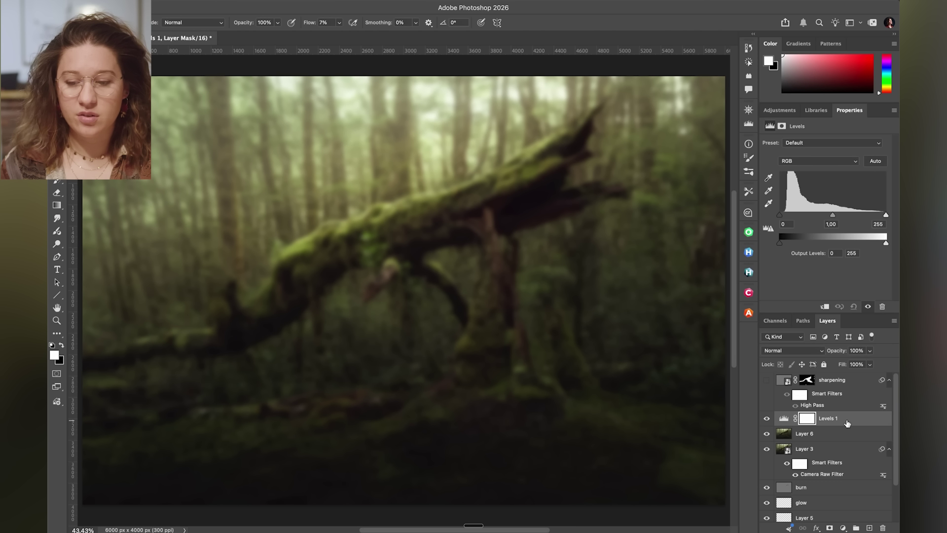
pyautogui.moveTo(847, 423); pyautogui.dragTo(846, 422)
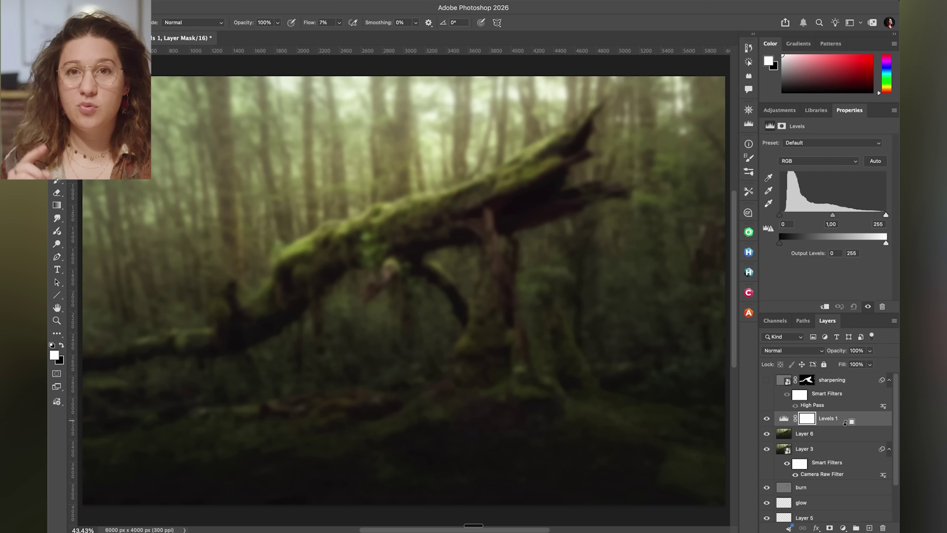
pyautogui.keyDown('alt'); pyautogui.click(845, 425); pyautogui.keyUp('alt')
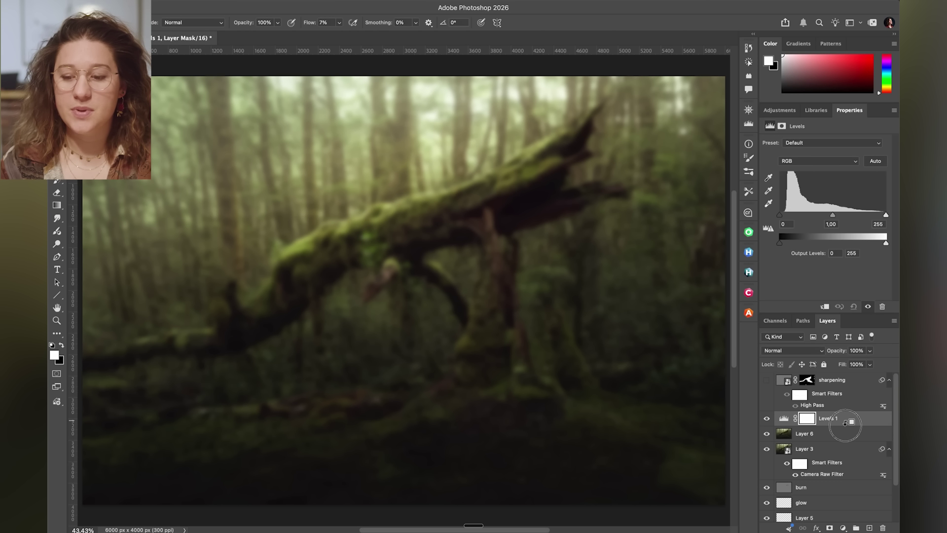
pyautogui.keyDown('alt'); pyautogui.click(845, 424); pyautogui.keyUp('alt')
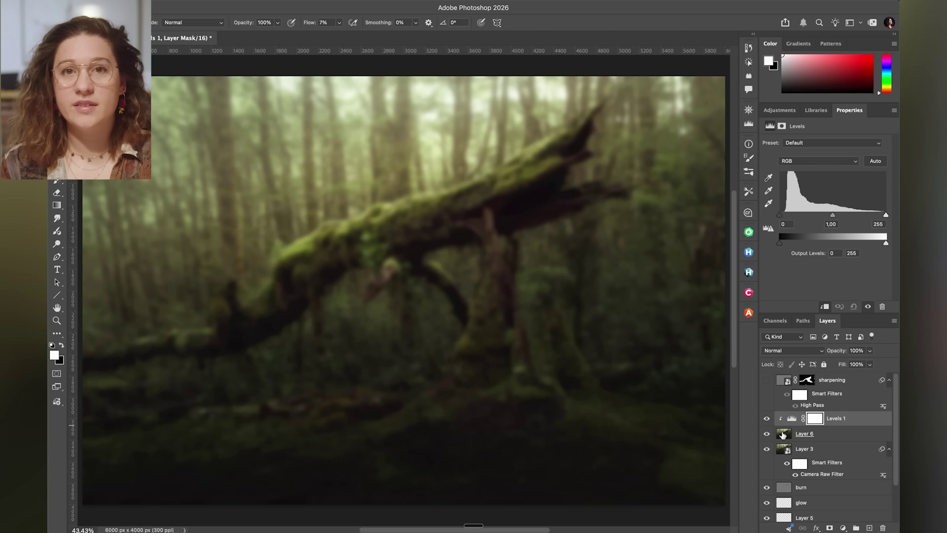
# Step: Raise the contrast of the clipped Levels adjustment with a black input level of 14 and a white input level of 184
pyautogui.click(782, 434)
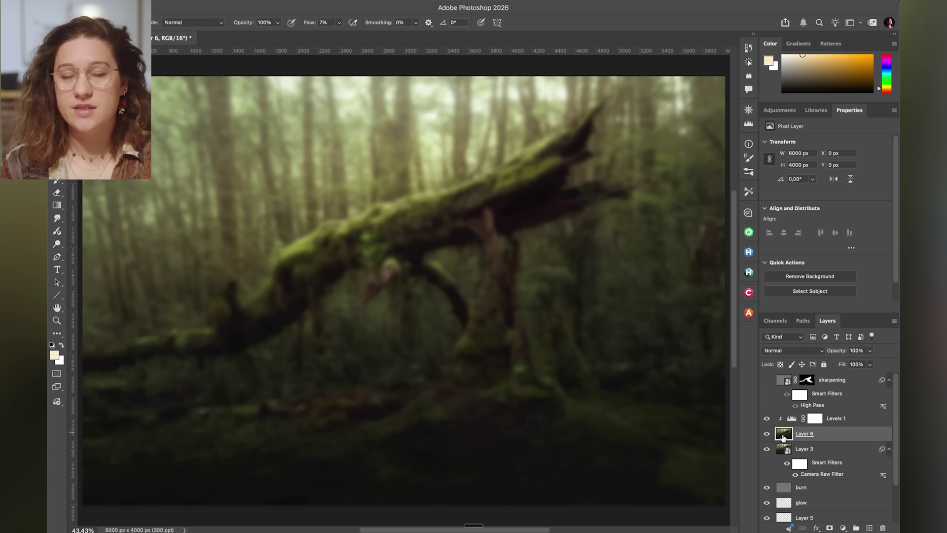
pyautogui.click(792, 420)
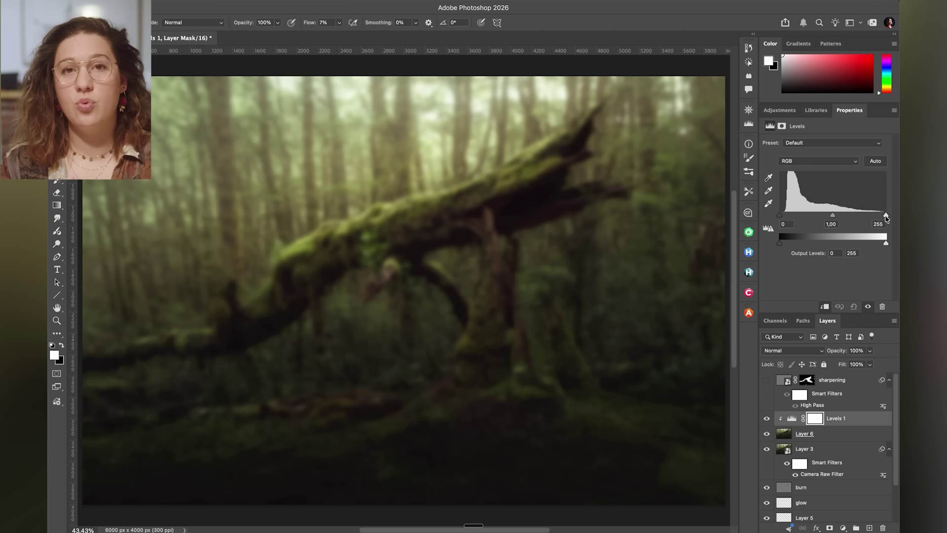
pyautogui.click(887, 217)
pyautogui.moveTo(886, 217); pyautogui.dragTo(857, 220)
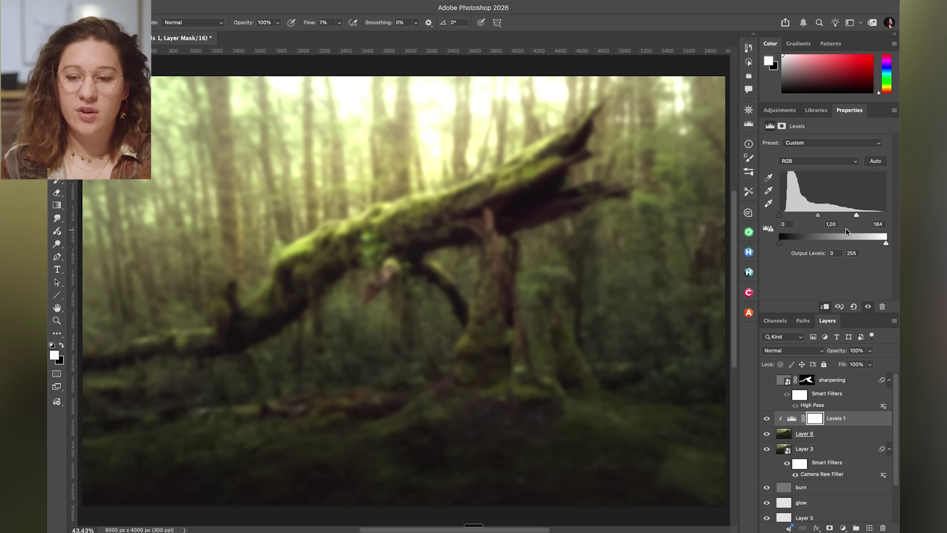
pyautogui.moveTo(779, 217); pyautogui.dragTo(786, 218)
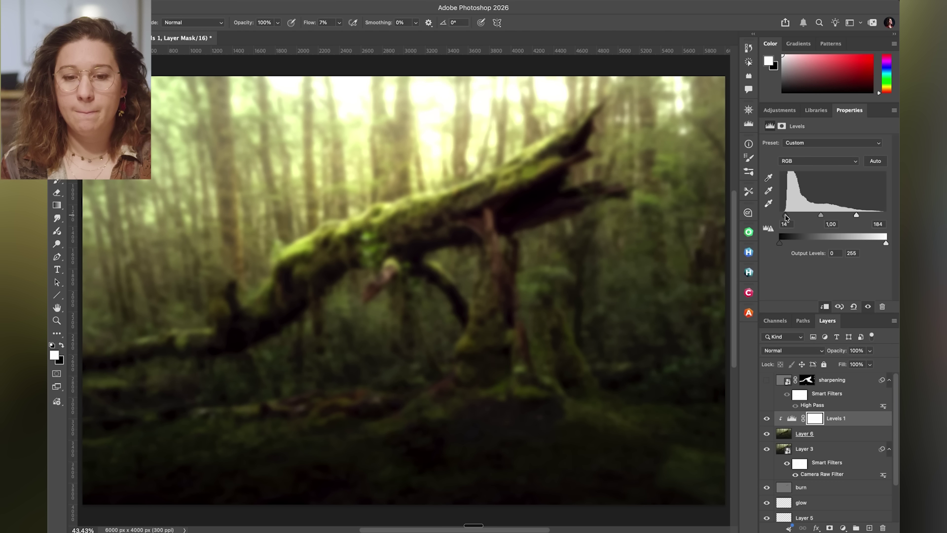
pyautogui.moveTo(786, 218); pyautogui.dragTo(786, 218)
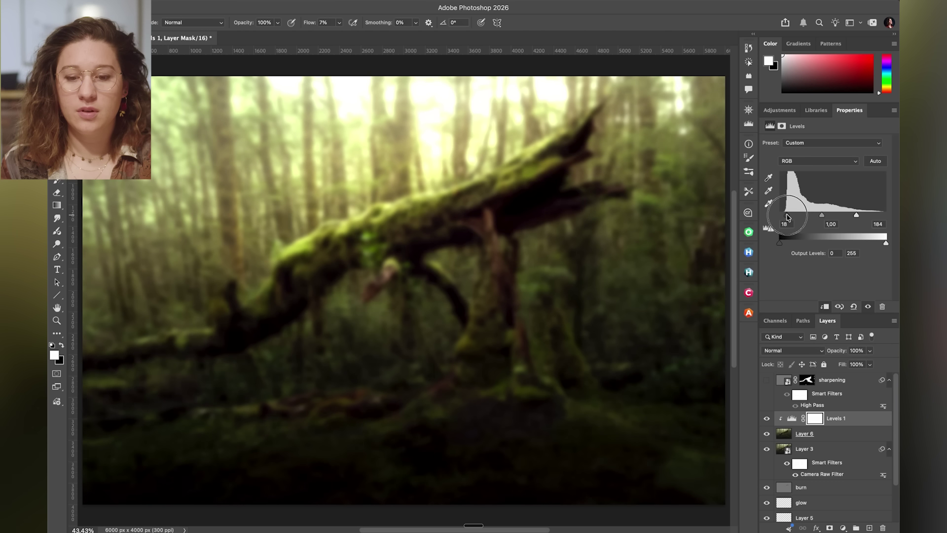
pyautogui.moveTo(786, 218); pyautogui.dragTo(786, 218)
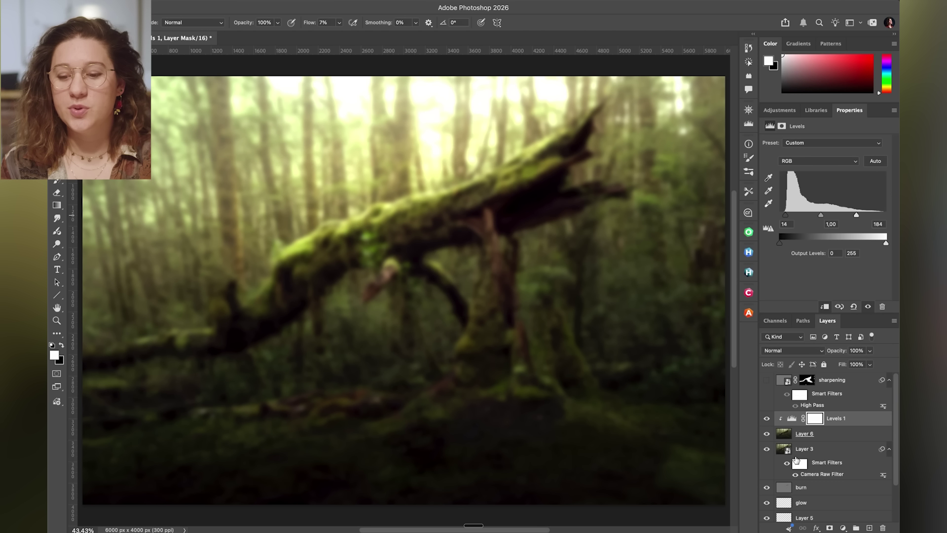
# Step: Lower the opacity of the blurred Layer 6 to 22%
pyautogui.click(785, 437)
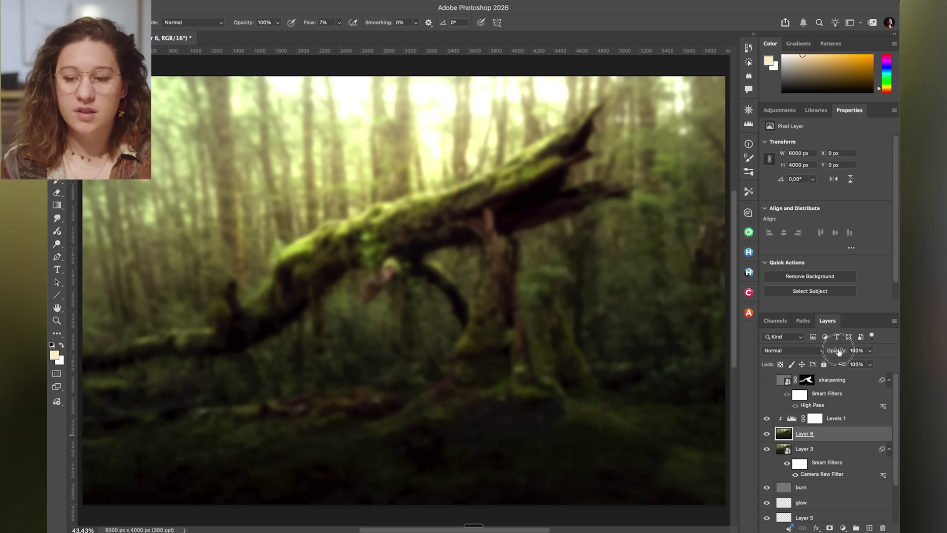
pyautogui.moveTo(839, 354); pyautogui.dragTo(798, 351)
pyautogui.moveTo(797, 350)
pyautogui.mouseDown()
pyautogui.moveTo(772, 351)
pyautogui.moveTo(781, 350)
pyautogui.mouseUp()
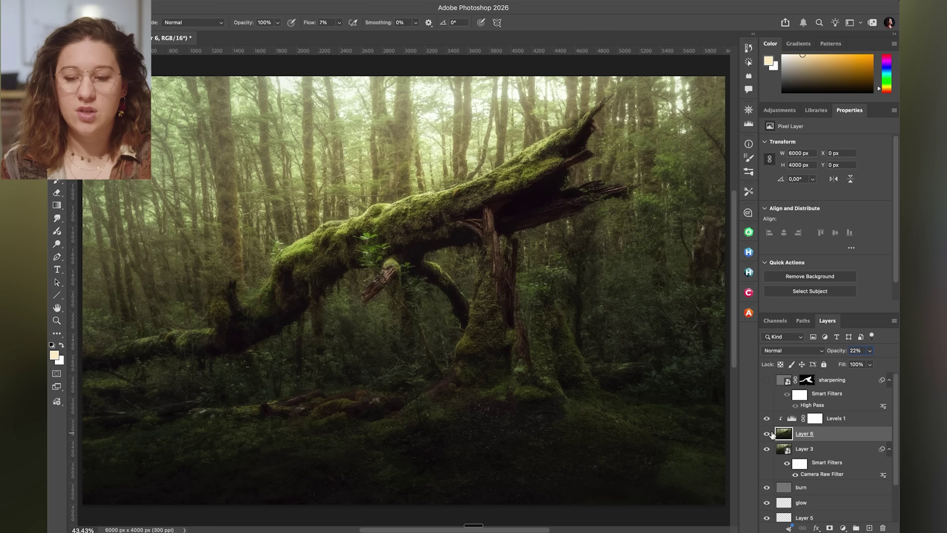
# Step: Compare the image with and without the blurred glow on Layer 6, and leave that layer visible
pyautogui.click(766, 434)
pyautogui.click(766, 433)
pyautogui.click(767, 433)
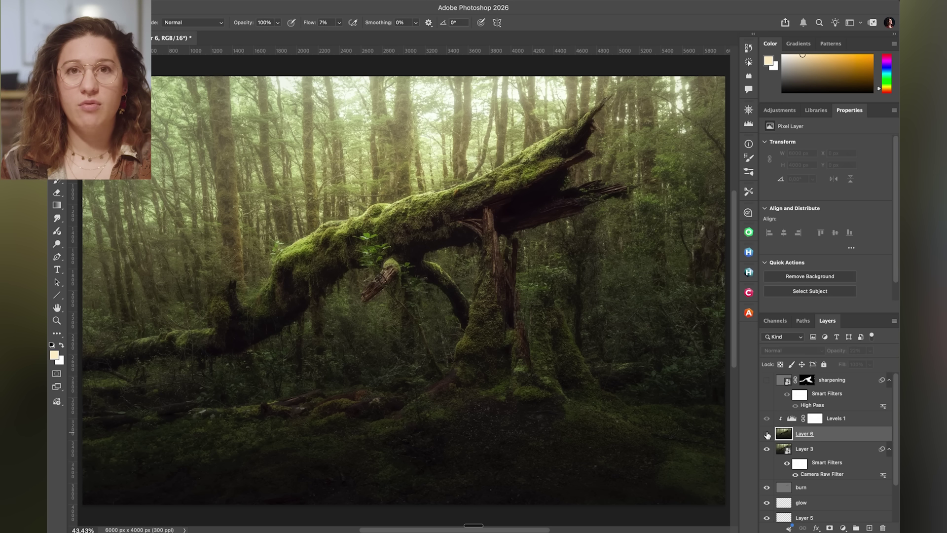
pyautogui.click(766, 433)
pyautogui.click(766, 433)
pyautogui.click(767, 433)
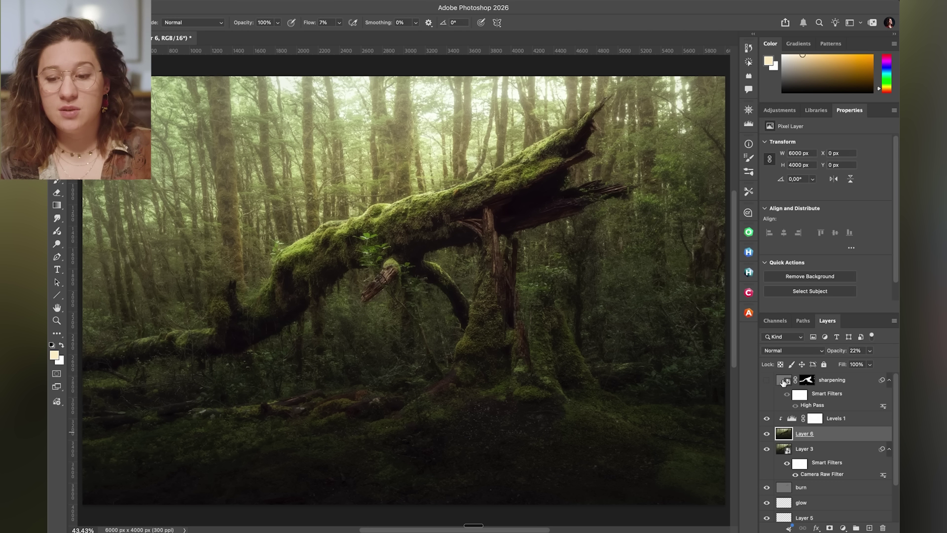
# Step: Select the sharpening layer with its High Pass filter and make it visible
pyautogui.click(783, 381)
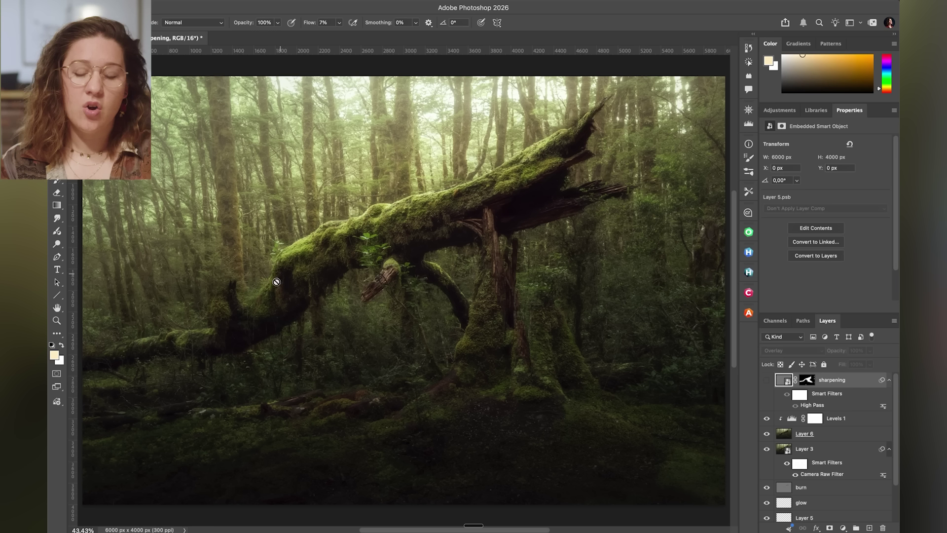
pyautogui.click(766, 381)
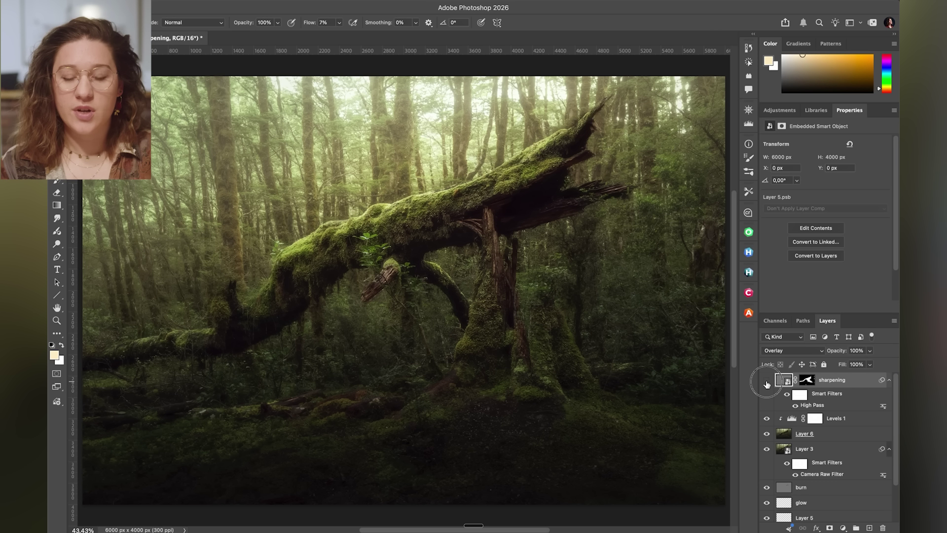
pyautogui.click(766, 381)
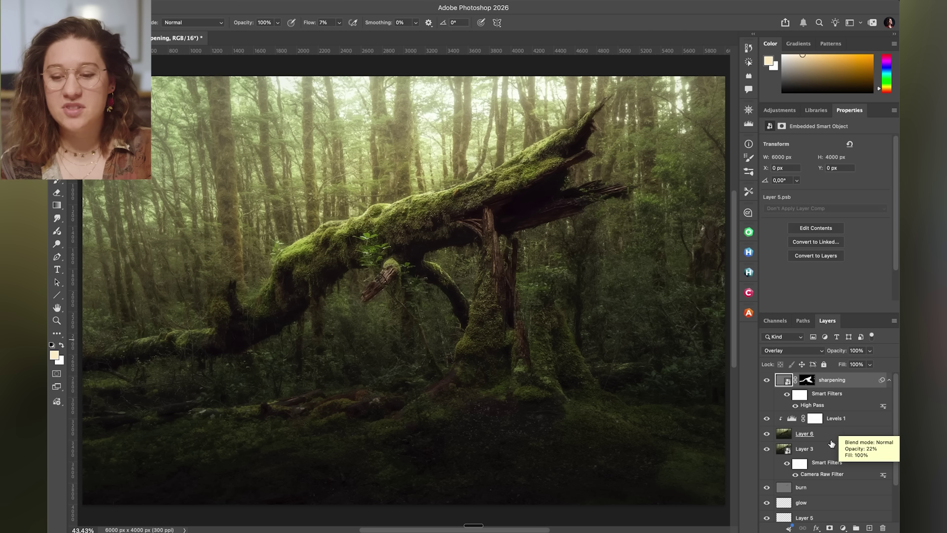
# Step: Compare the finished edit with the original photo by isolating the _DSC6475 layer, and restore all layers
pyautogui.scroll(-3, 838, 444)
pyautogui.keyDown('alt'); pyautogui.click(767, 514); pyautogui.keyUp('alt')
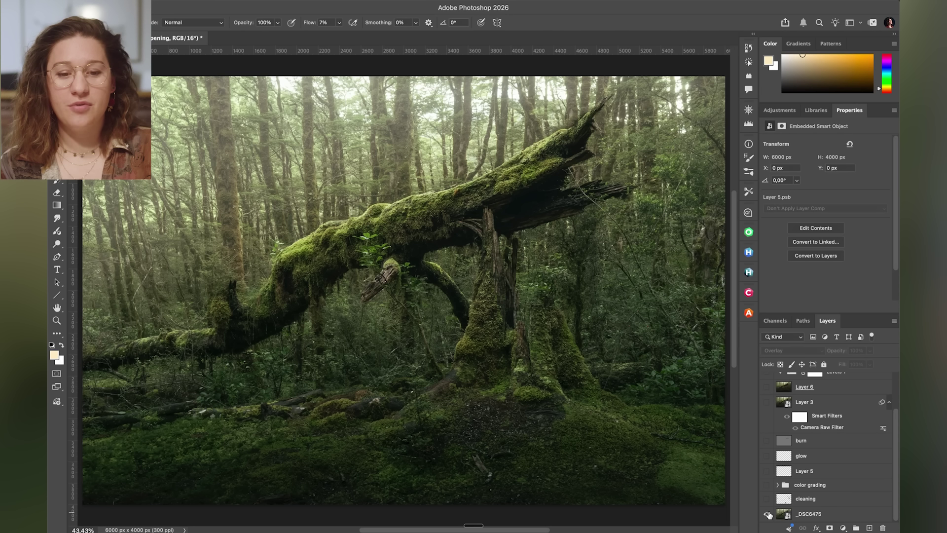
pyautogui.keyDown('alt'); pyautogui.click(767, 514); pyautogui.keyUp('alt')
pyautogui.scroll(1, 828, 456)
pyautogui.scroll(2, 828, 456)
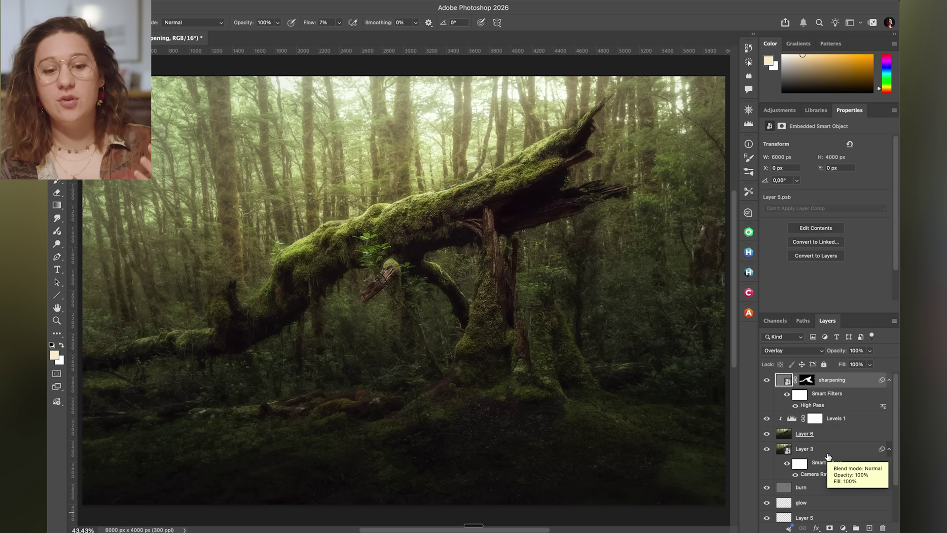